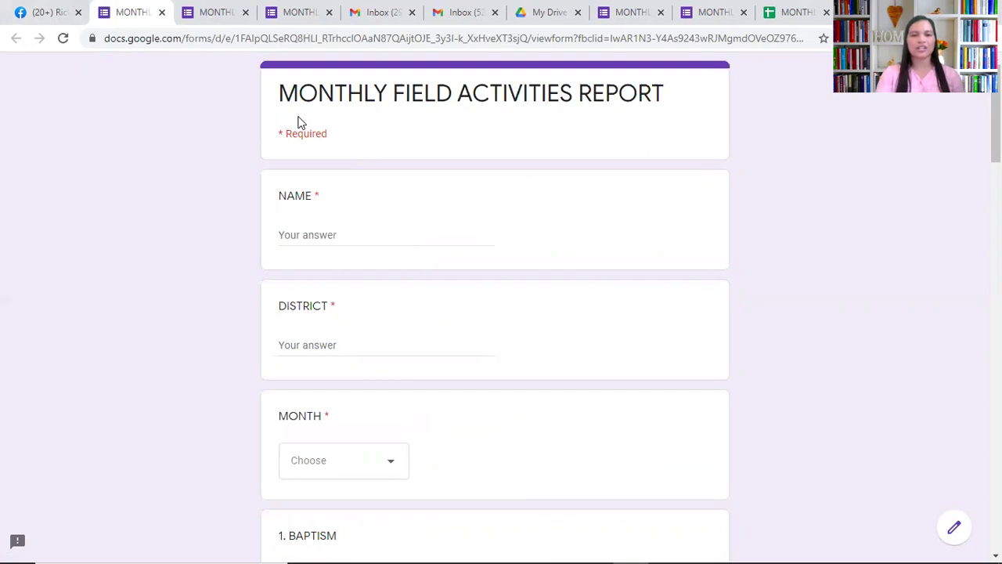
# On the open Monthly Field Activities Report form, select the NAME answer field
pyautogui.click(309, 235)
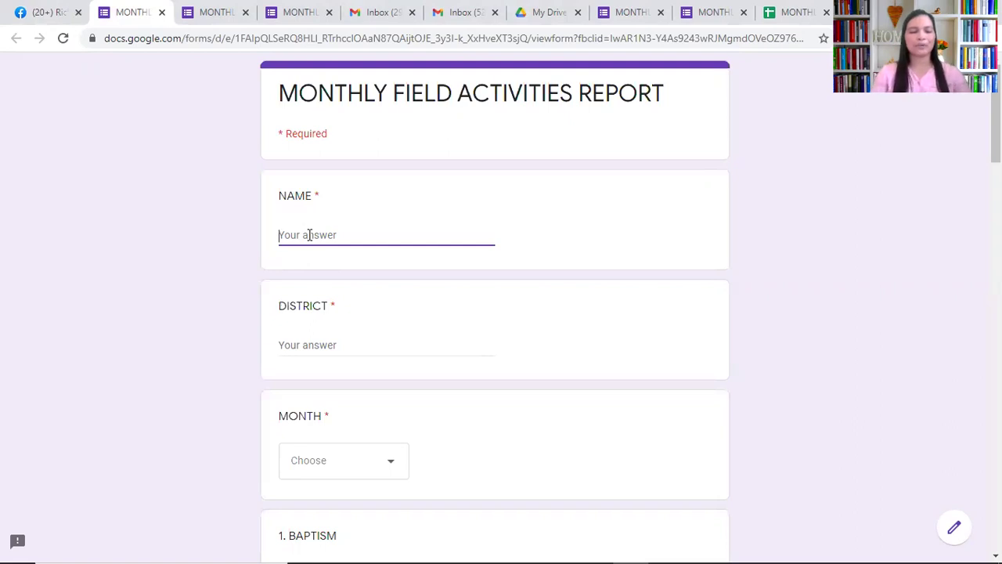
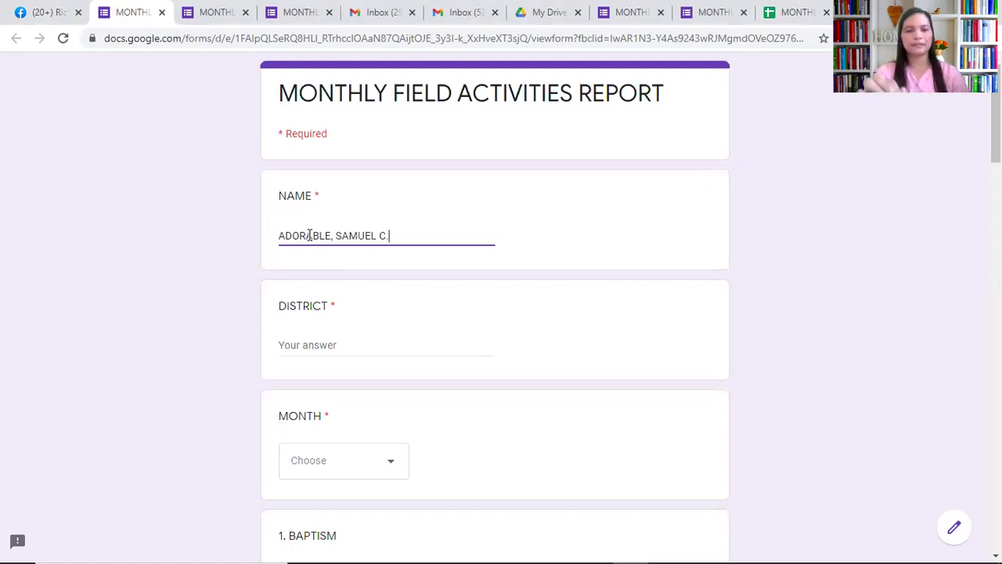
# Enter the reporter's full name, district OZAMIZ SUBURB, and February as the month
pyautogui.click(320, 345)
pyautogui.write('OZA')
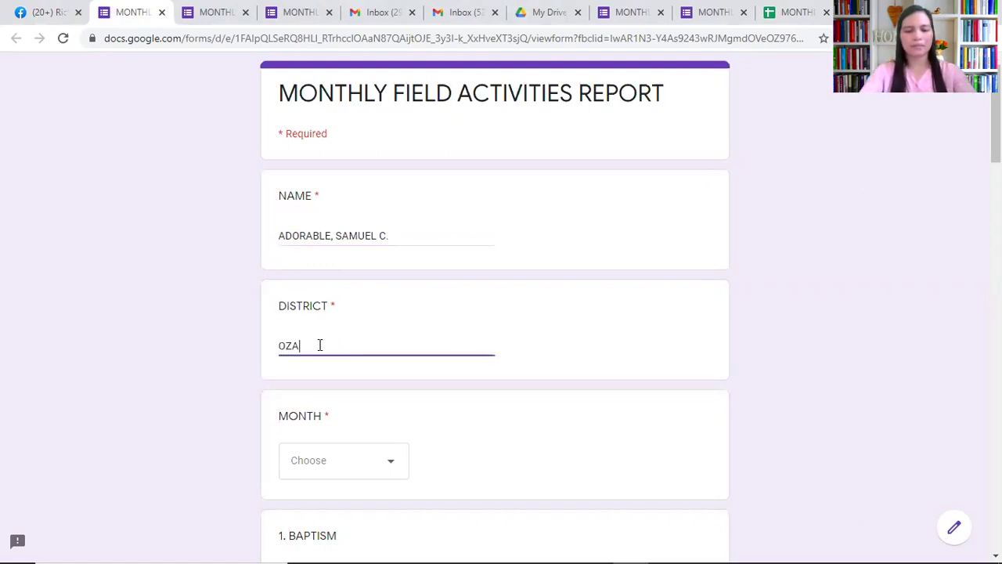
pyautogui.write('MIZ SUBURB')
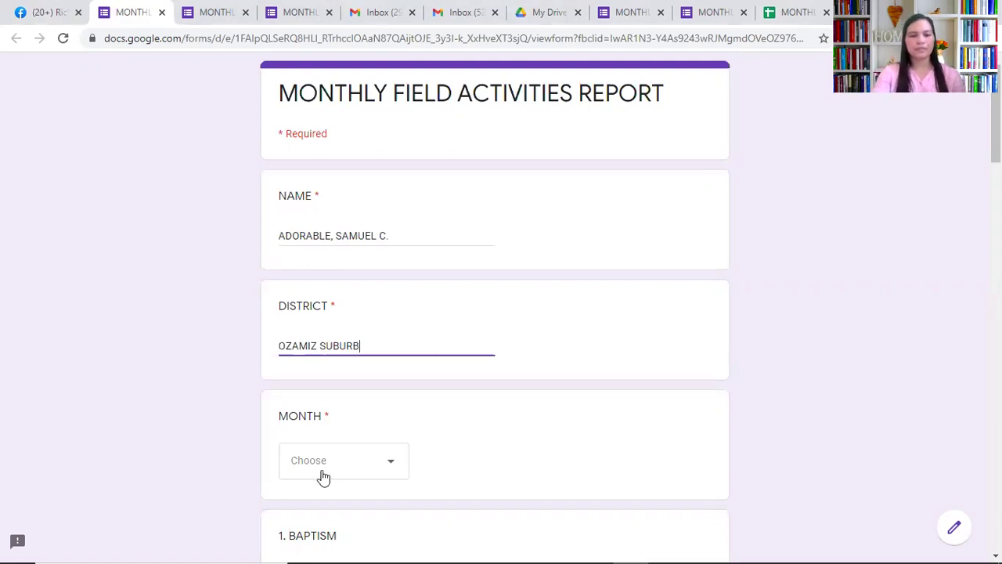
pyautogui.click(389, 475)
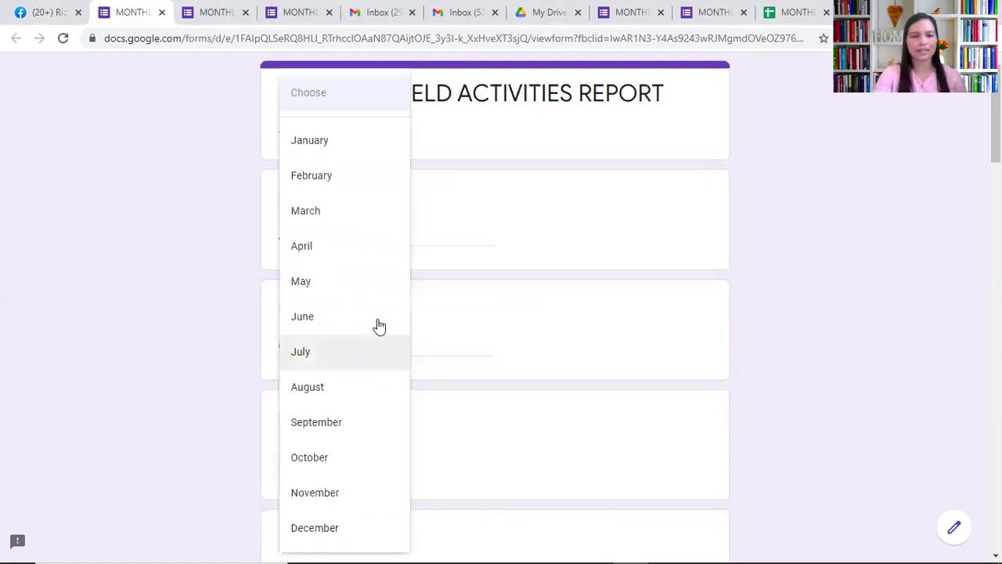
pyautogui.click(336, 185)
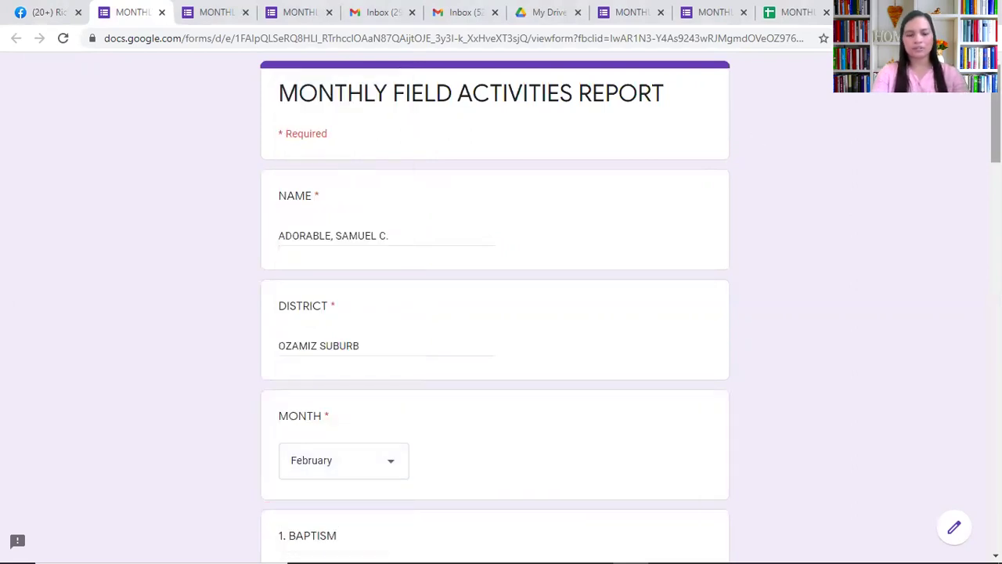
# Answer BAPTISM 30, MISSING MEMBERS RECLAIMED 20, and NEW LAY PREACHERS TRAINED 0
pyautogui.scroll(-2, 995, 141)
pyautogui.scroll(-4, 495, 297)
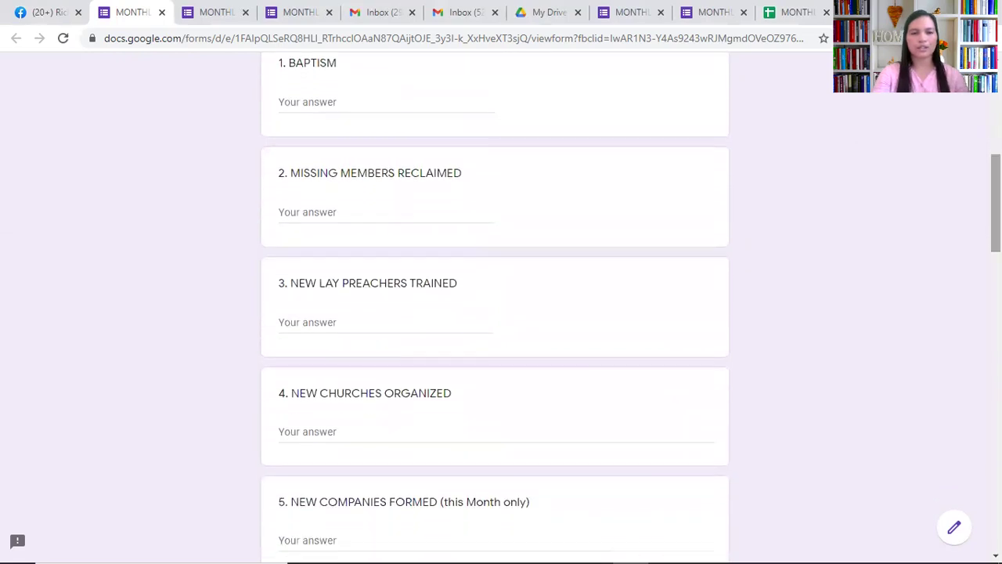
pyautogui.click(306, 101)
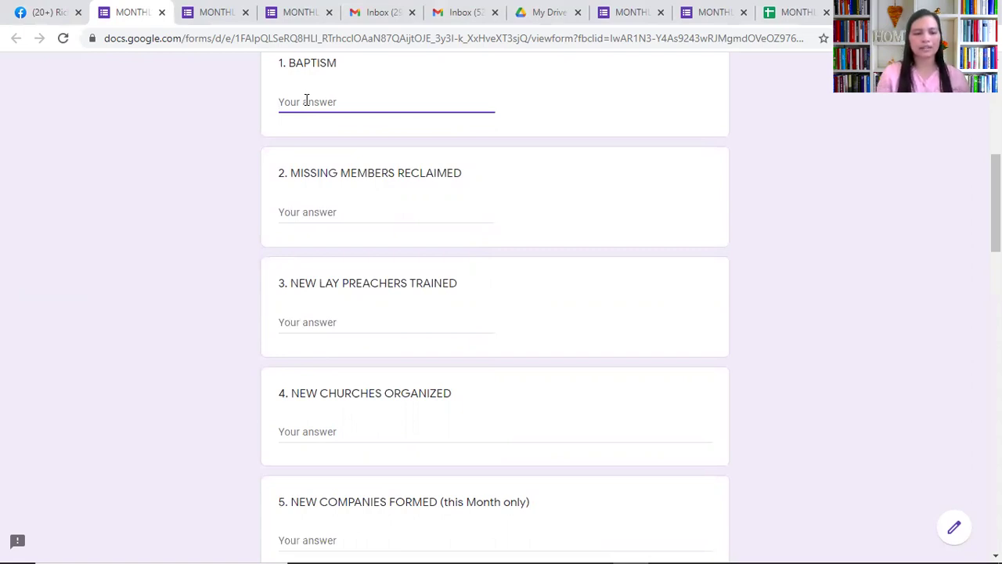
pyautogui.write('30')
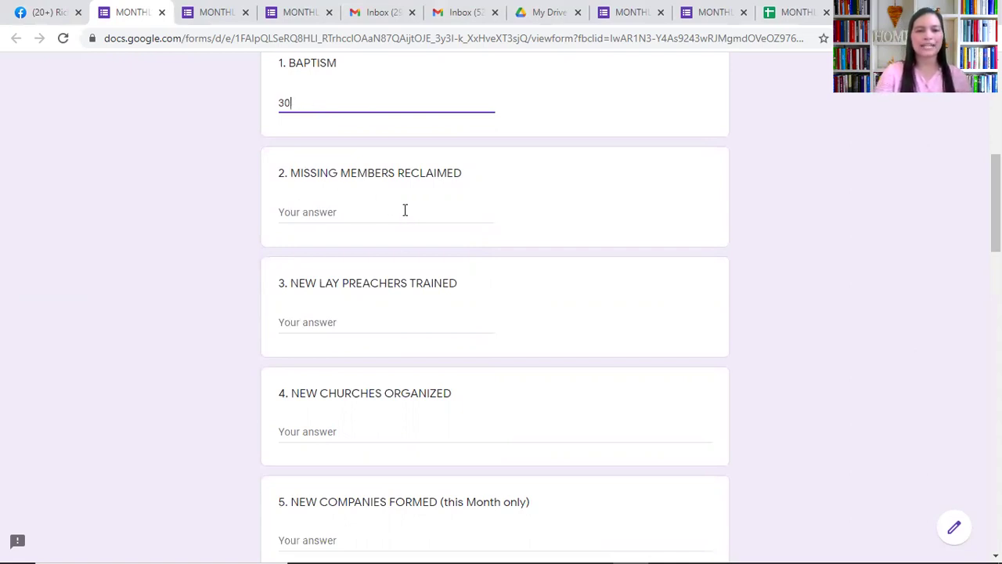
pyautogui.click(324, 212)
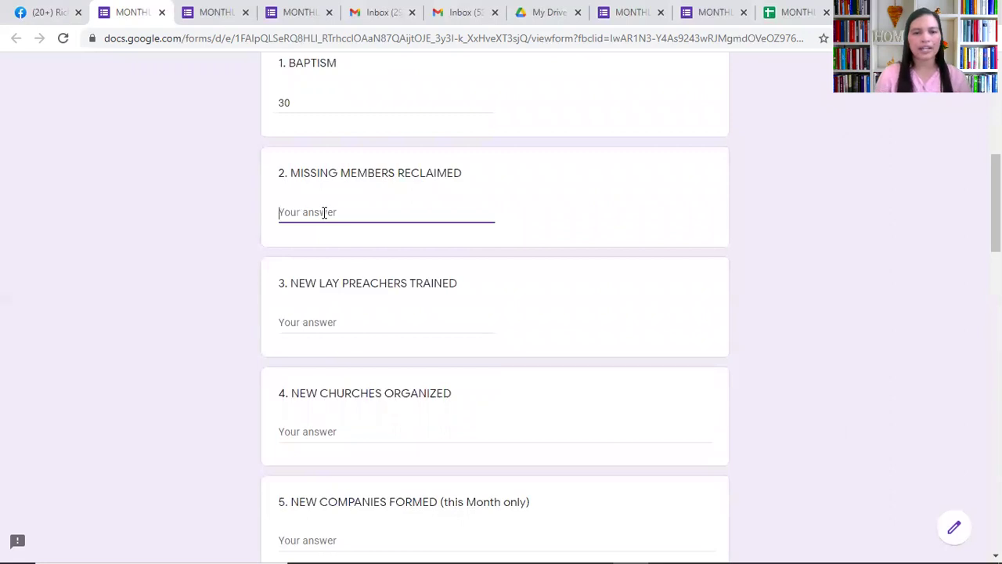
pyautogui.write('20')
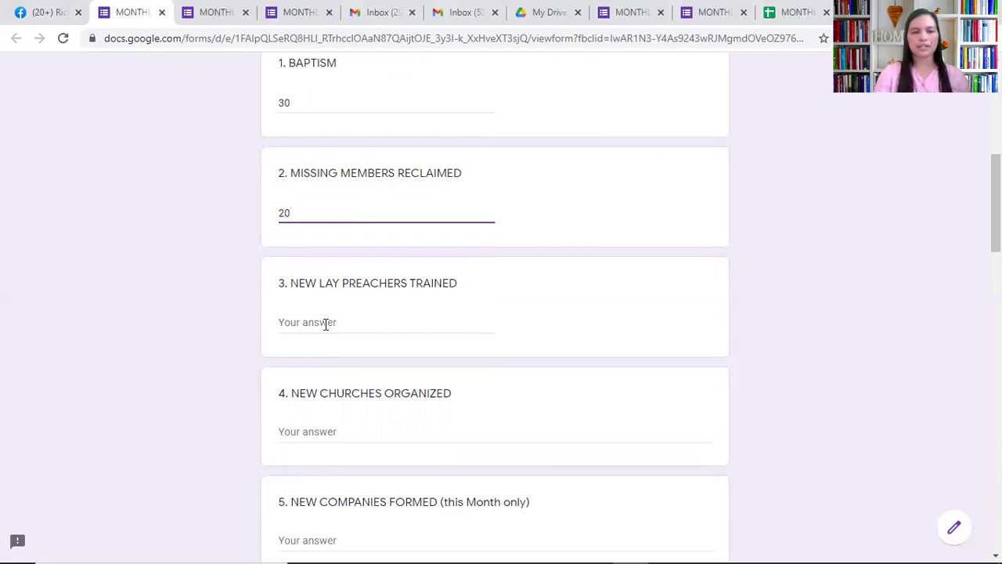
pyautogui.click(326, 324)
pyautogui.write('1')
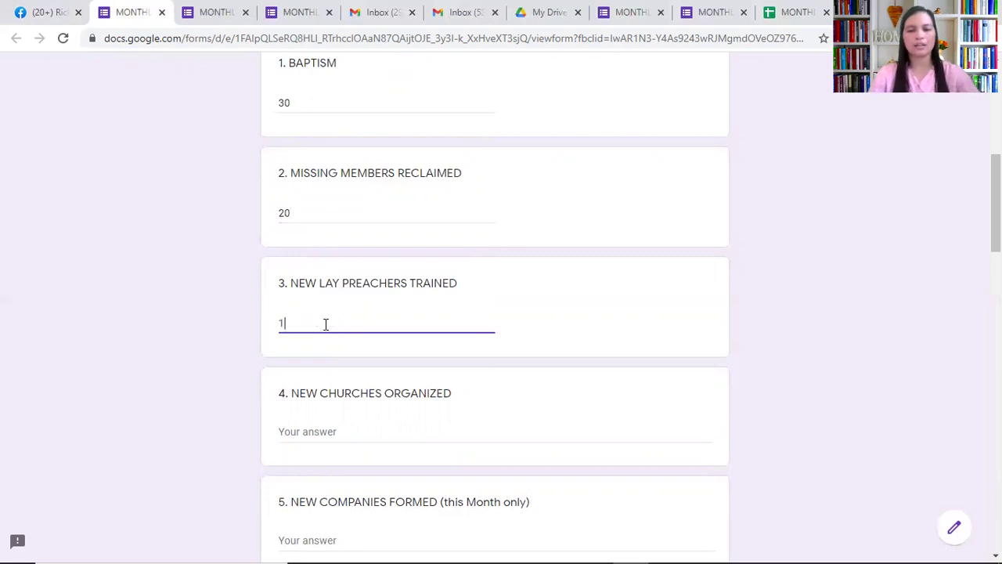
pyautogui.press('BackSpace')
pyautogui.write('0')
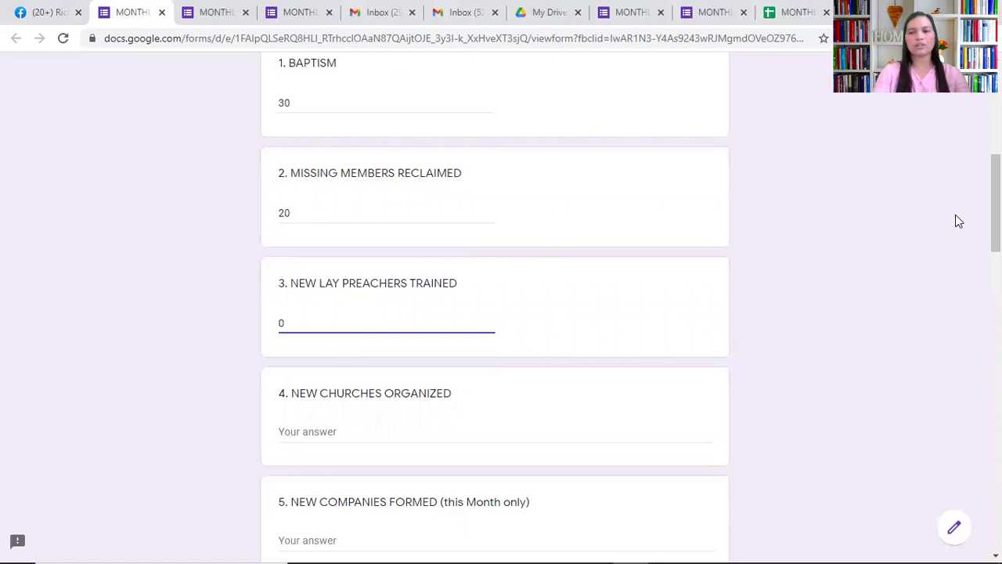
# List 'BONGBONG - FEBRUARY 5, 2021' and 'TINAGO - FEBRUARY 20, 2021' under New Churches Organized
pyautogui.scroll(-2, 495, 313)
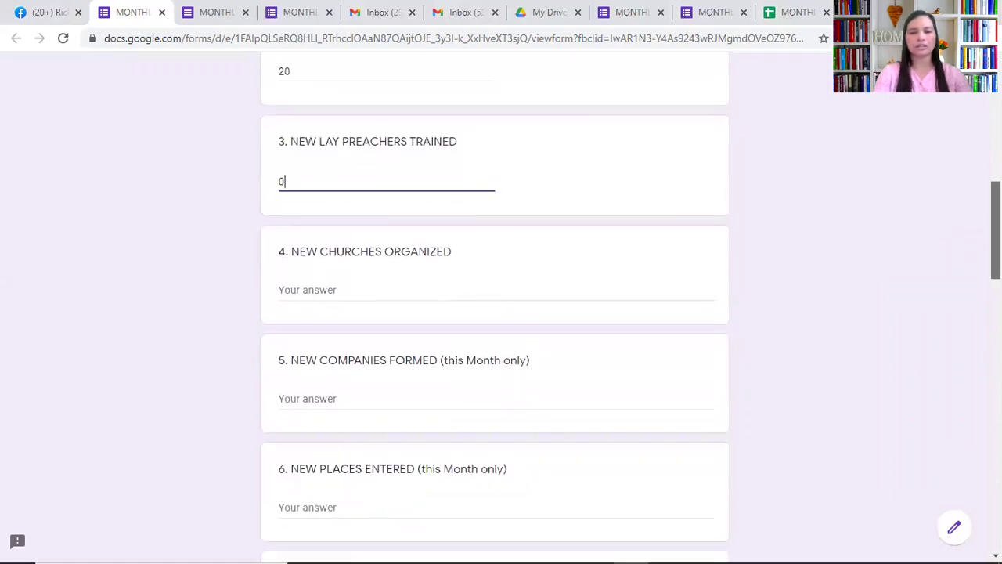
pyautogui.scroll(-1, 495, 313)
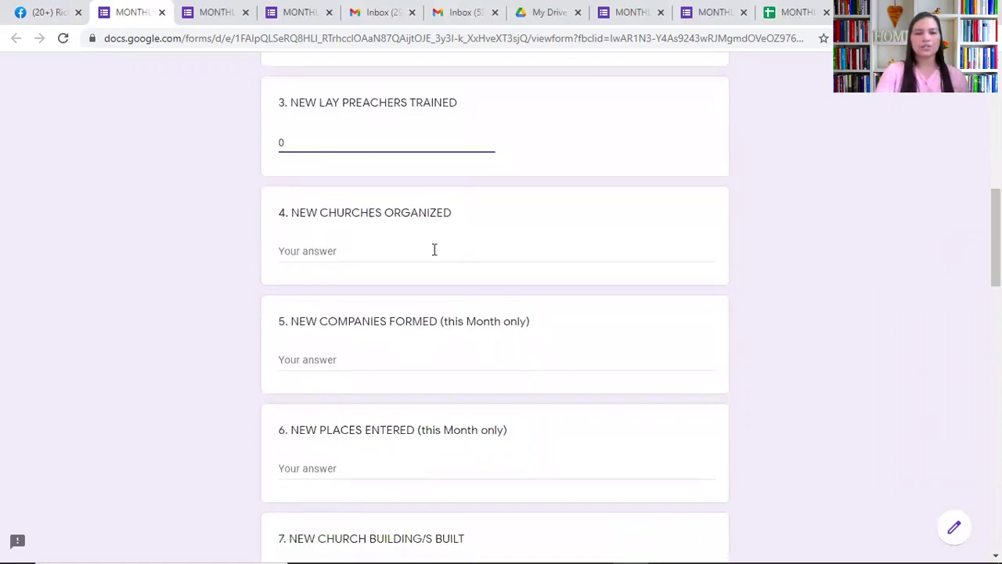
pyautogui.click(319, 251)
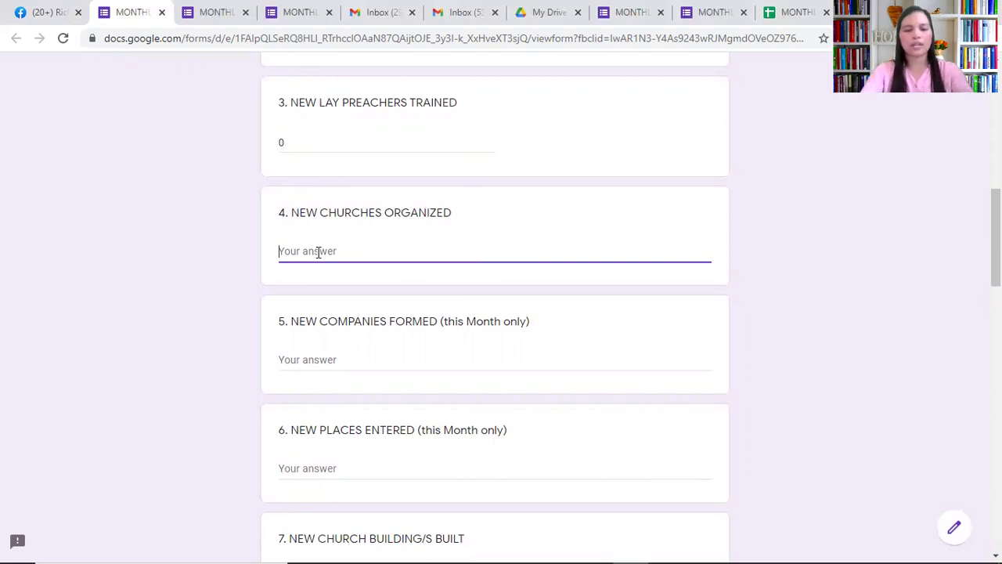
pyautogui.write('GANG')
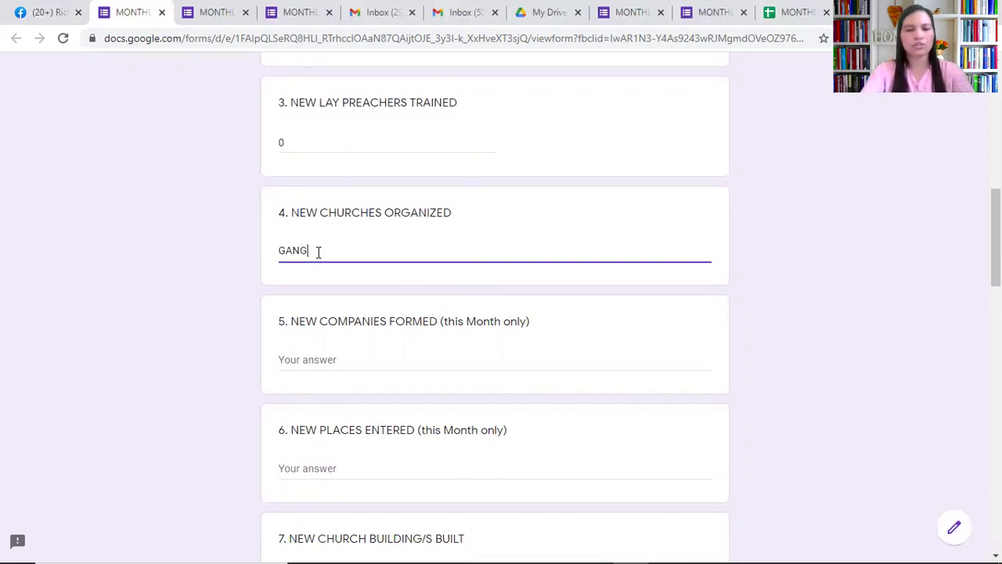
pyautogui.press('BackSpace')
pyautogui.press('BackSpace')
pyautogui.press('BackSpace')
pyautogui.press('BackSpace')
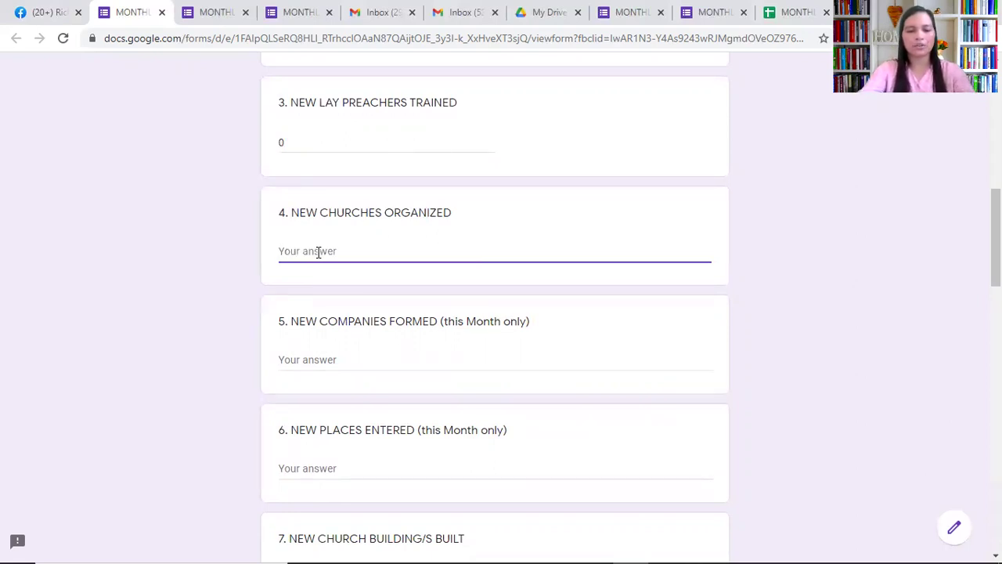
pyautogui.write('B')
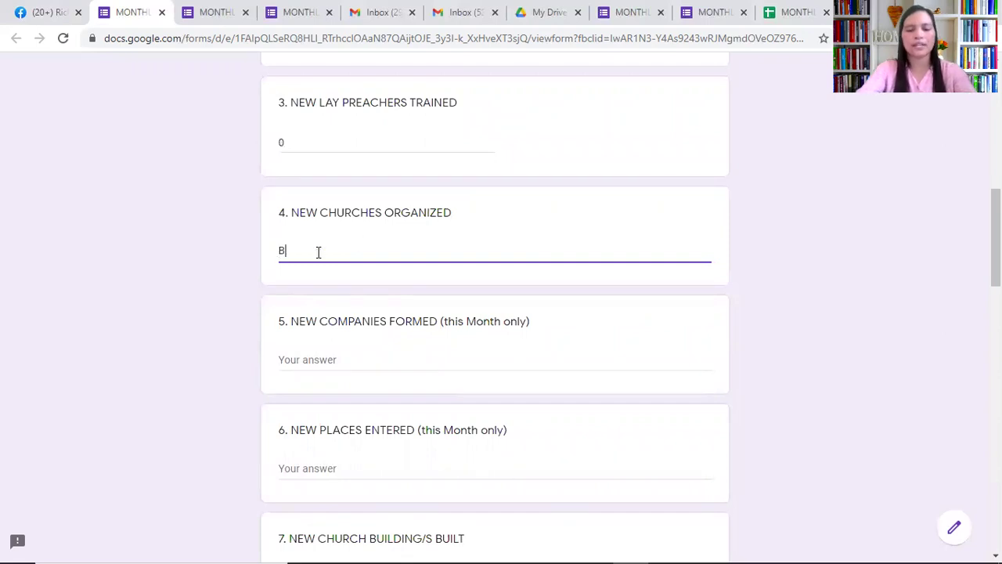
pyautogui.write('ONGBONGB')
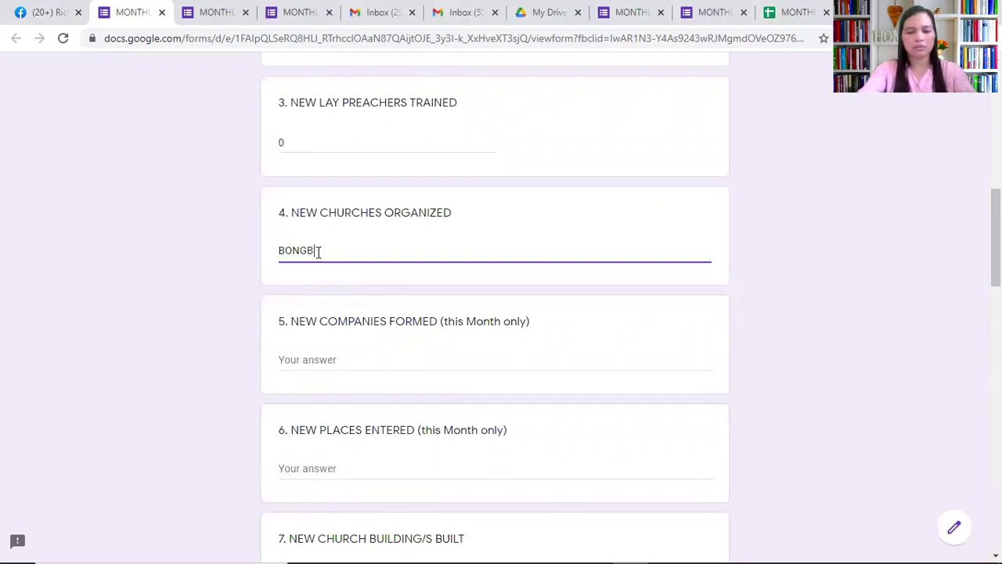
pyautogui.write(' - FEBRUARY 5, ')
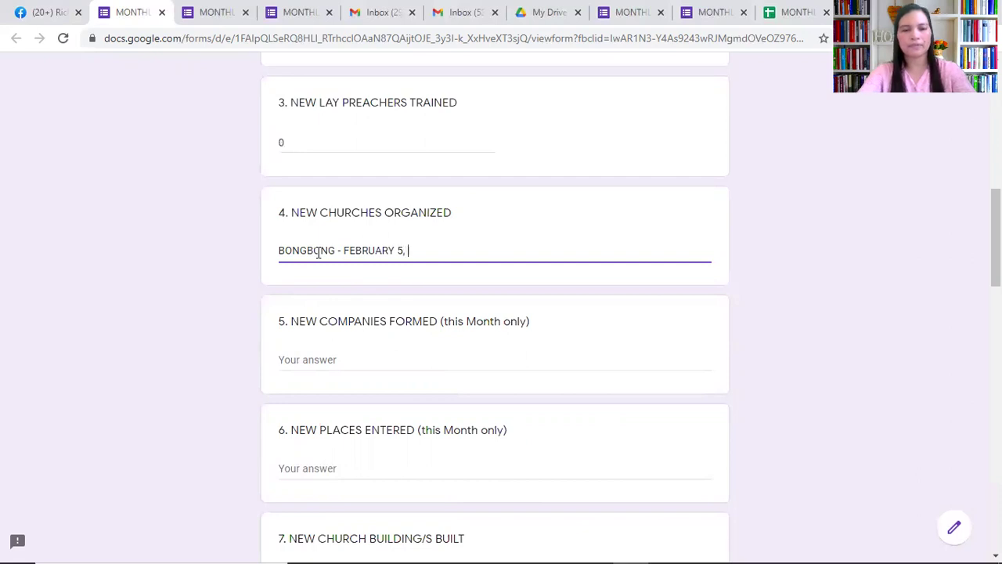
pyautogui.write('2021')
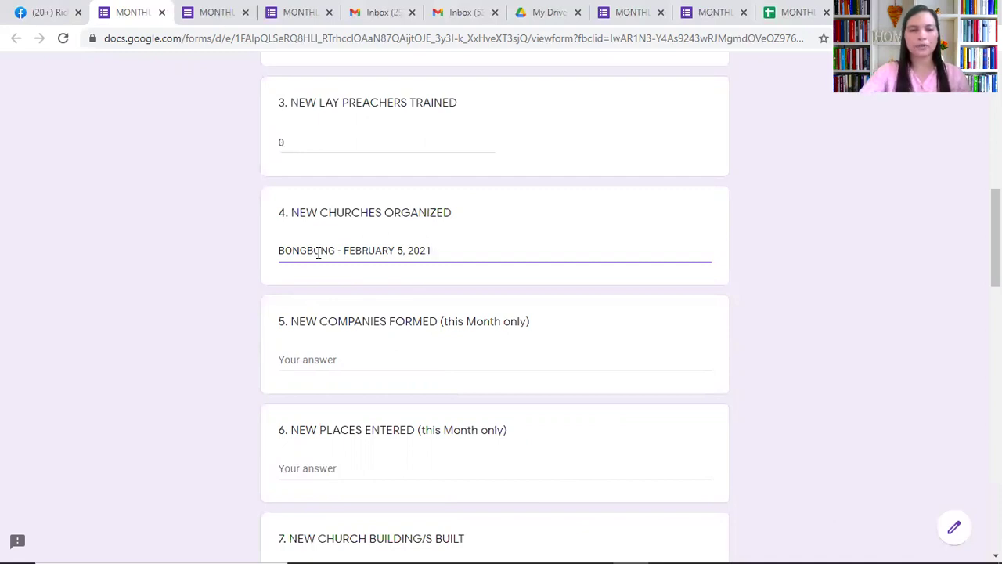
pyautogui.press('Return')
pyautogui.write('TIN')
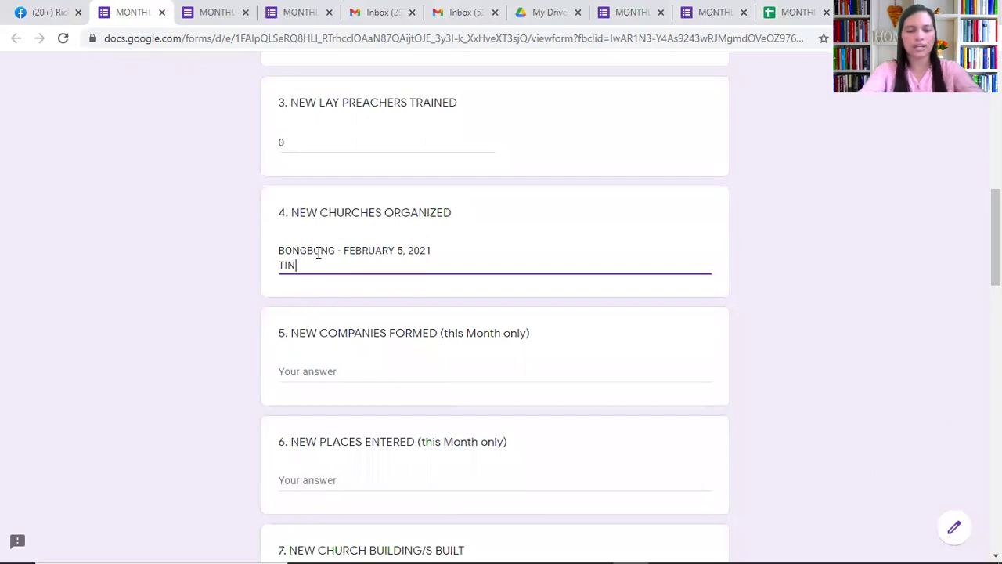
pyautogui.write('AGO - ')
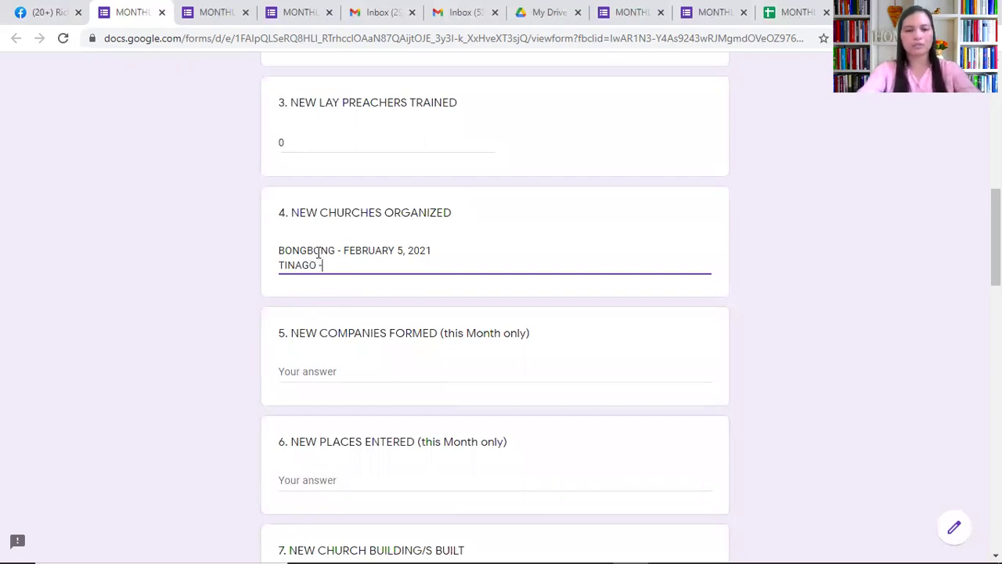
pyautogui.write('FEBRUARY')
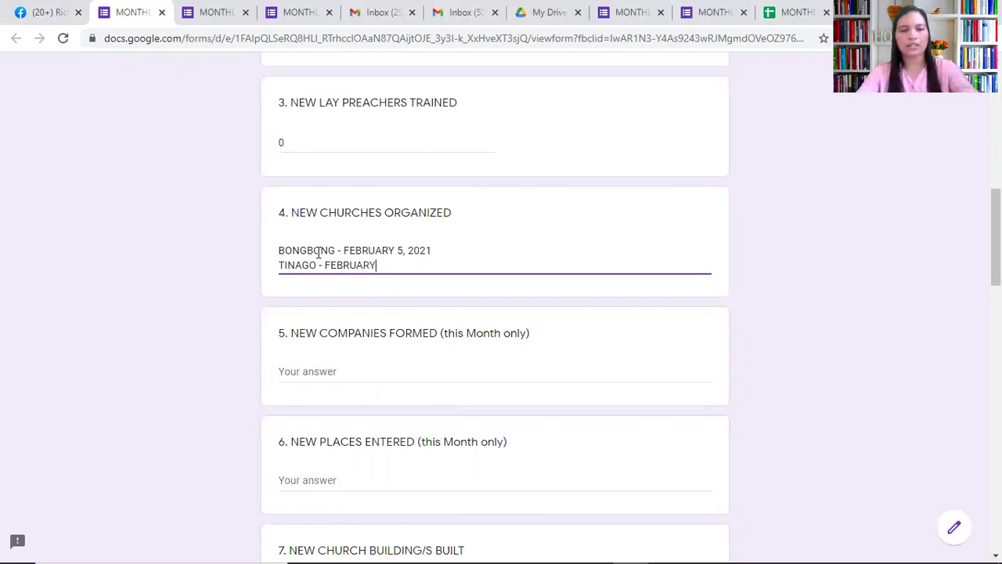
pyautogui.write(' 20, 2021')
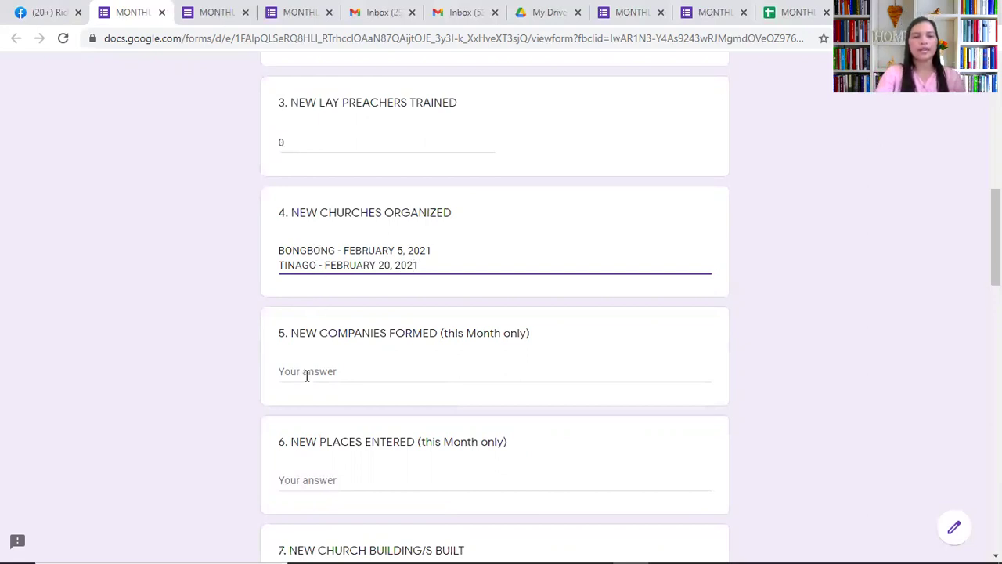
pyautogui.click(311, 377)
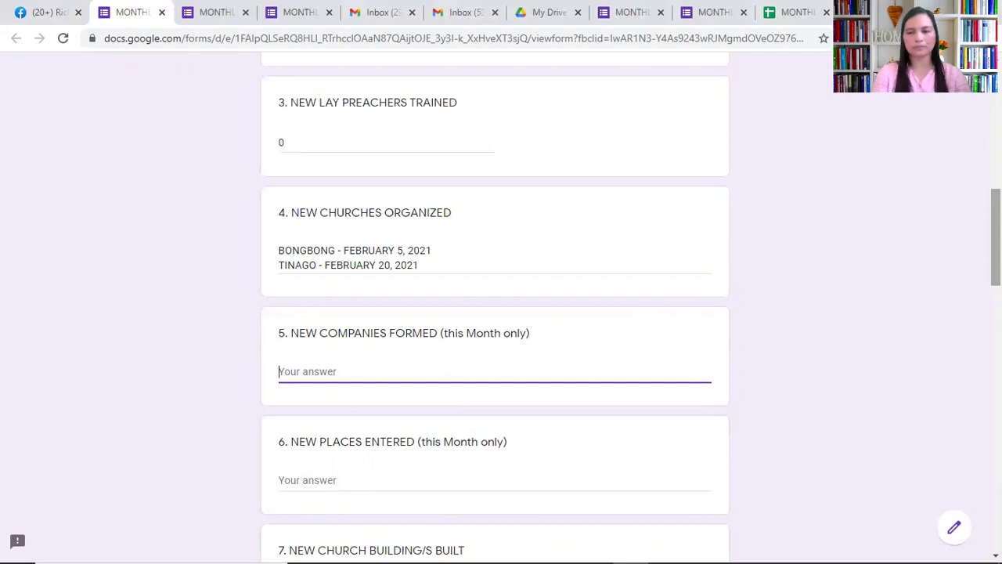
# Enter SINUSA and HINAGDONG on separate lines under New Companies Formed
pyautogui.scroll(-2, 996, 251)
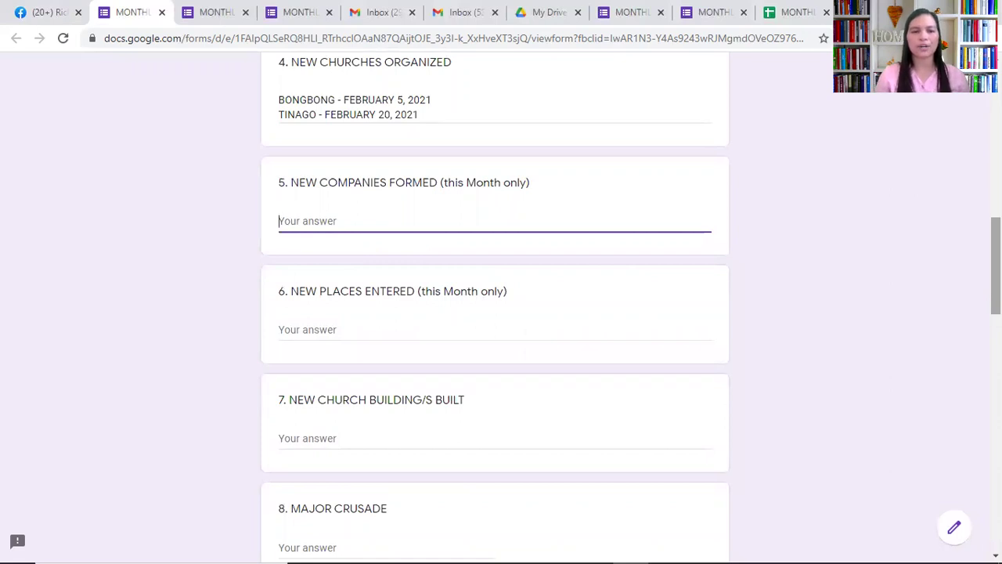
pyautogui.write('SINSA')
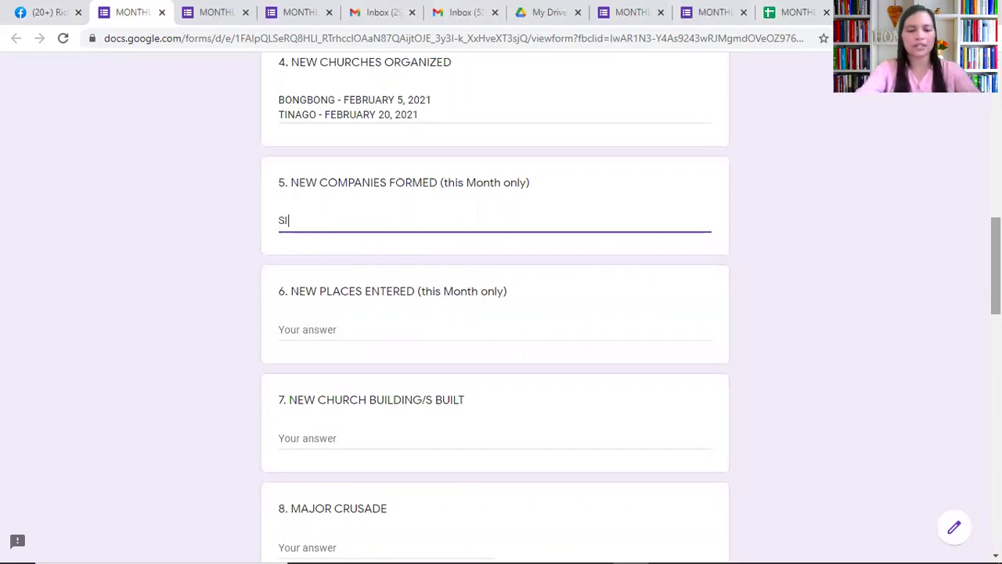
pyautogui.press('BackSpace')
pyautogui.press('BackSpace')
pyautogui.press('BackSpace')
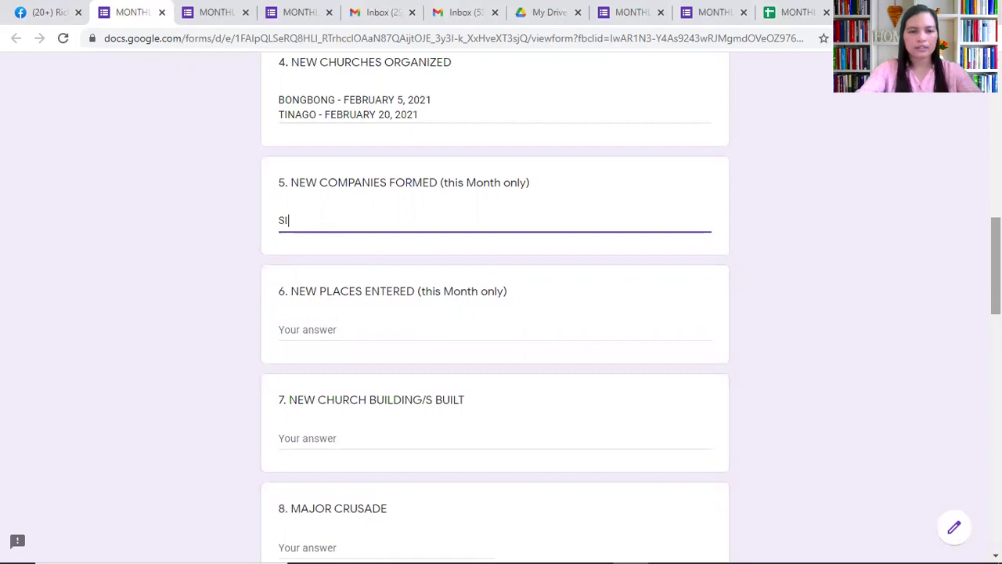
pyautogui.write('NUSA')
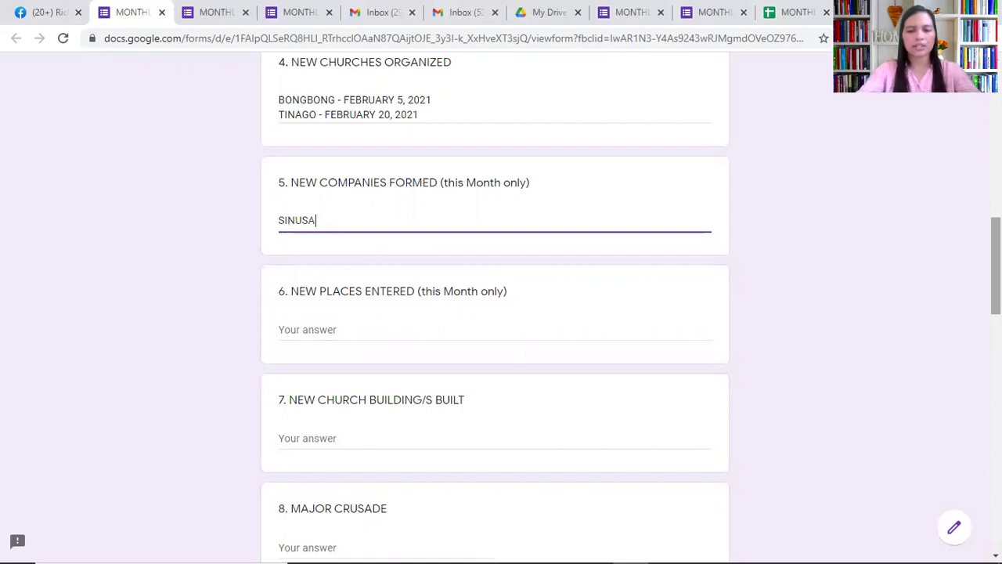
pyautogui.press('Return')
pyautogui.write('HIG')
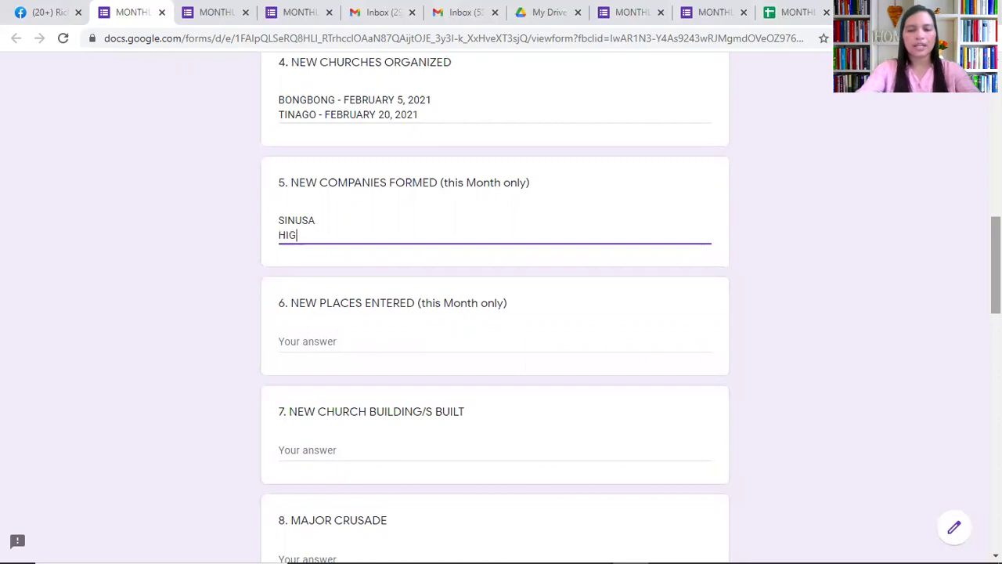
pyautogui.press('BackSpace')
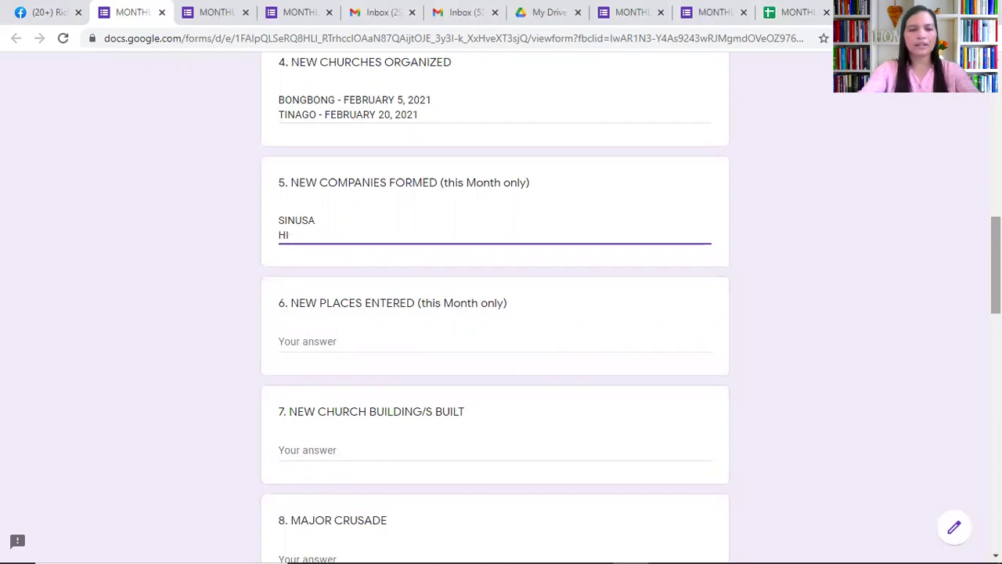
pyautogui.write('NAG')
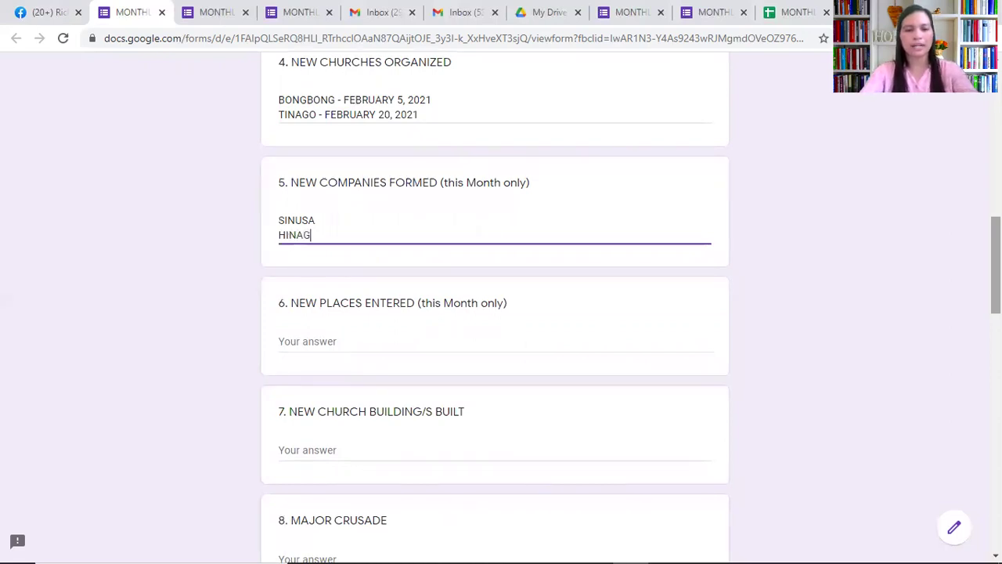
pyautogui.write('DONG')
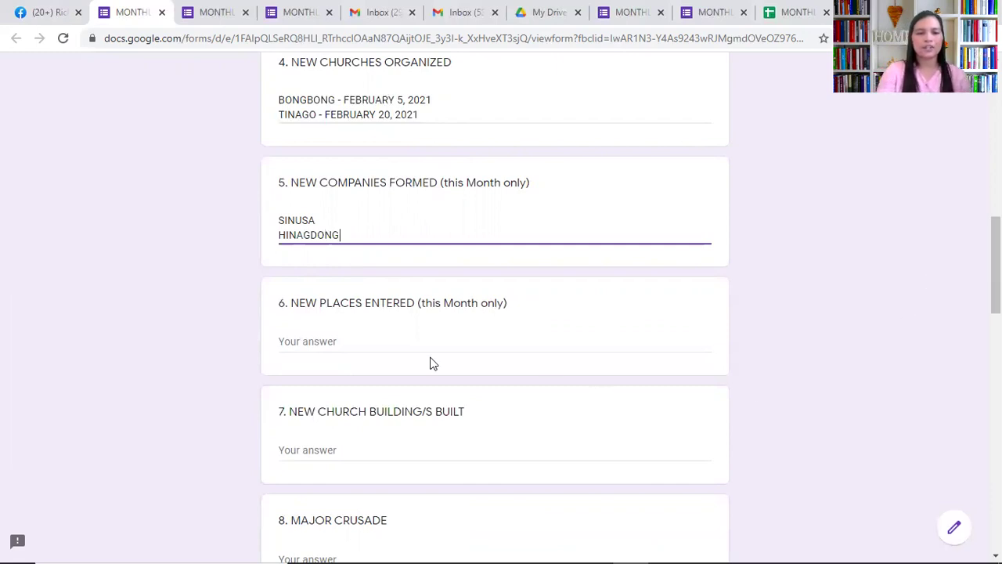
pyautogui.click(335, 340)
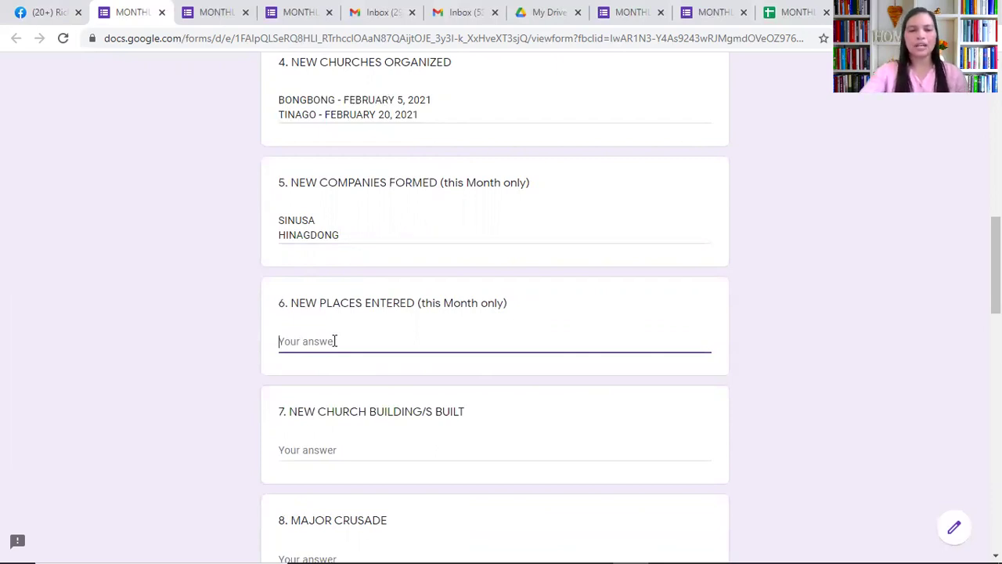
# List MONTOL and DALAPANG on separate lines as new places entered
pyautogui.write('MONTOL')
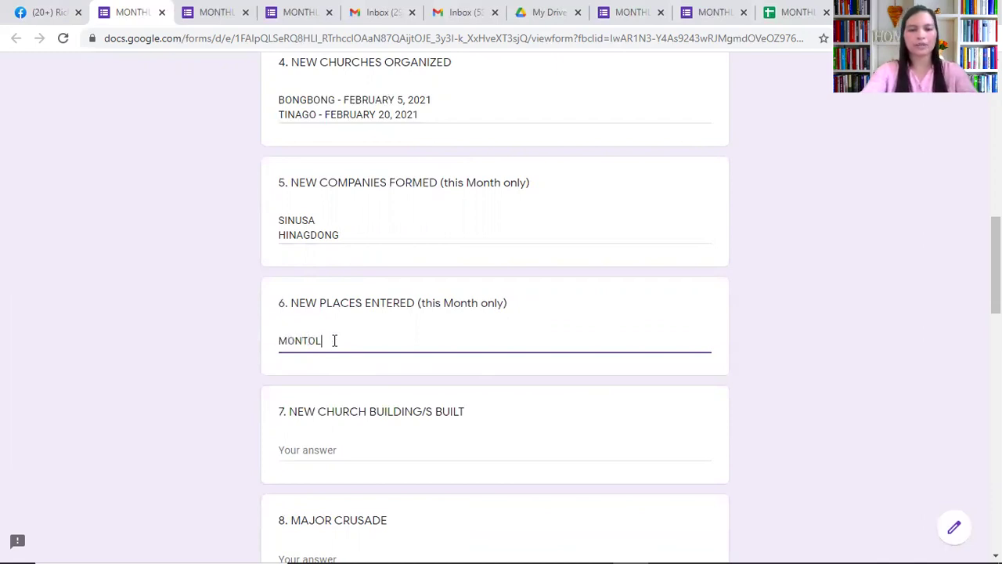
pyautogui.press('Return')
pyautogui.write('DALAPANG')
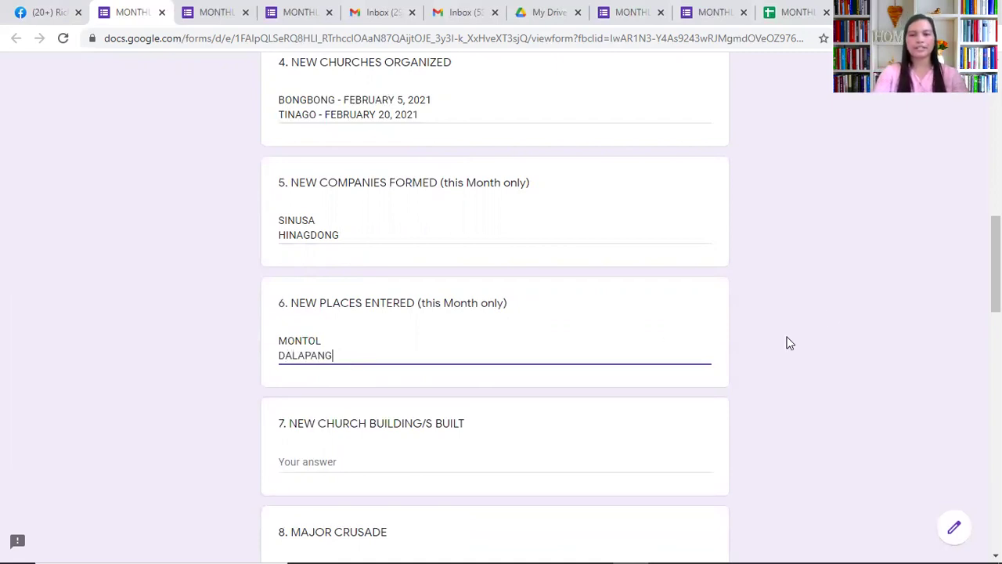
# Answer 0 for NEW CHURCH BUILDING/S BUILT
pyautogui.scroll(-1, 994, 266)
pyautogui.scroll(-3, 994, 266)
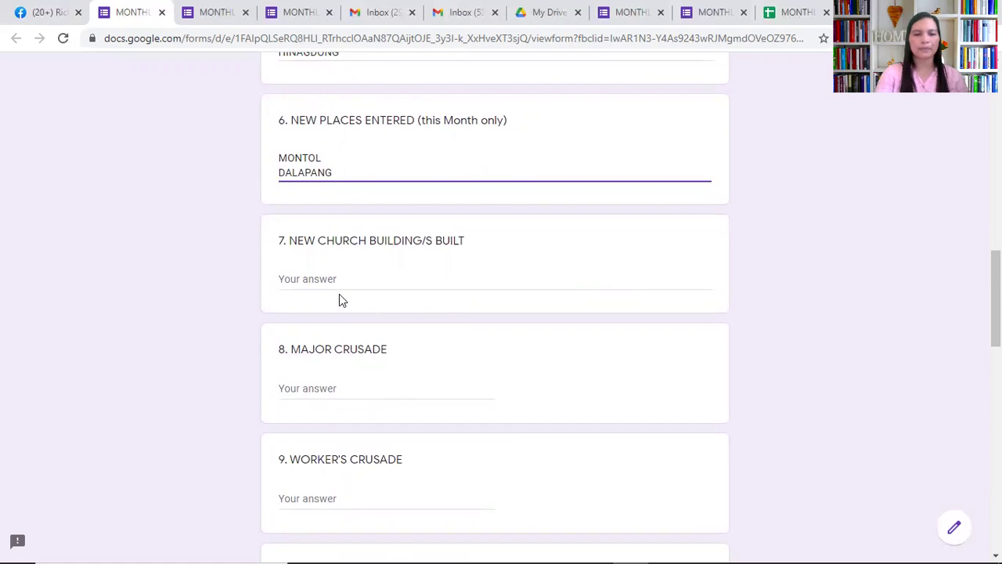
pyautogui.click(325, 278)
pyautogui.write('0')
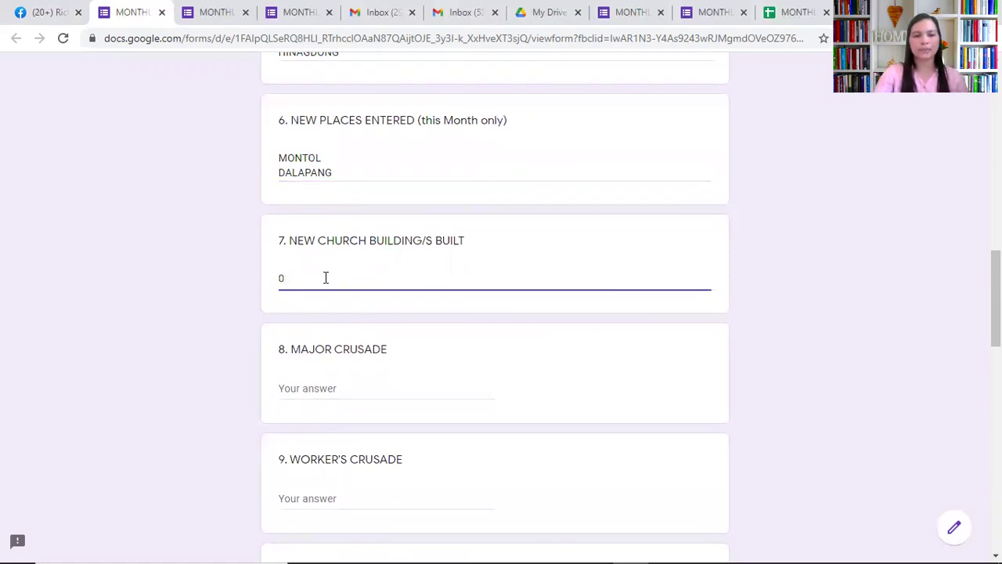
pyautogui.press('Return')
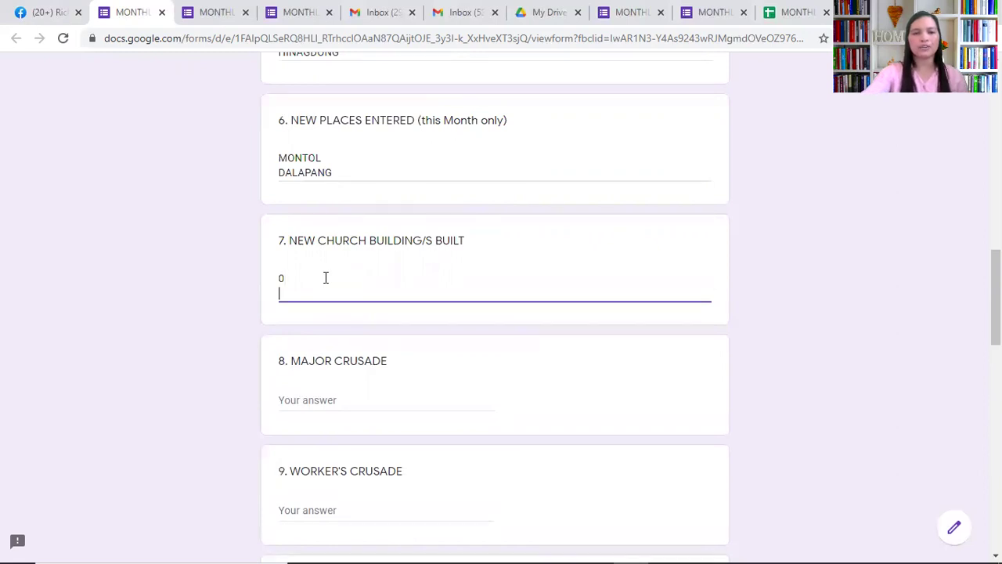
pyautogui.press('BackSpace')
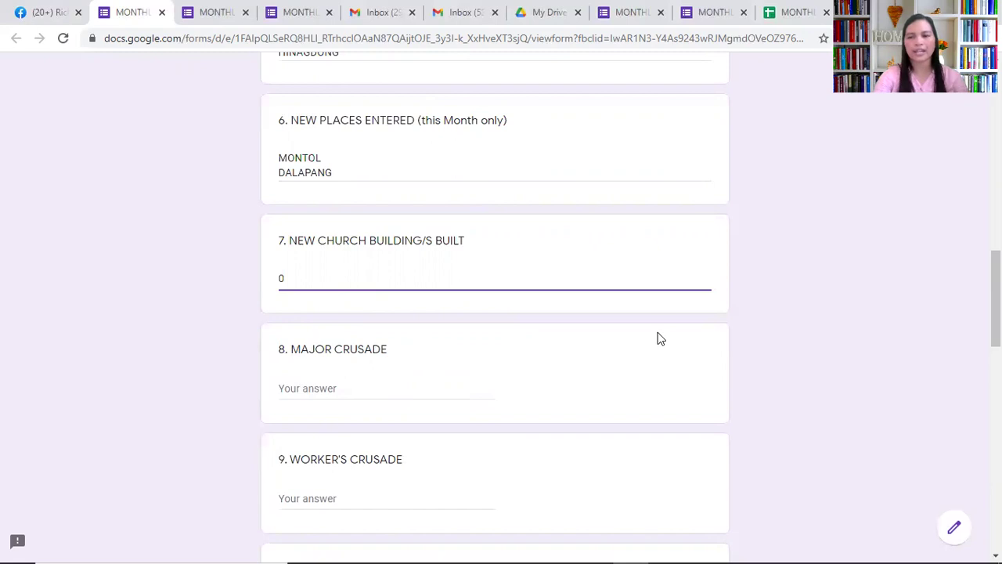
pyautogui.moveTo(996, 297); pyautogui.dragTo(995, 325)
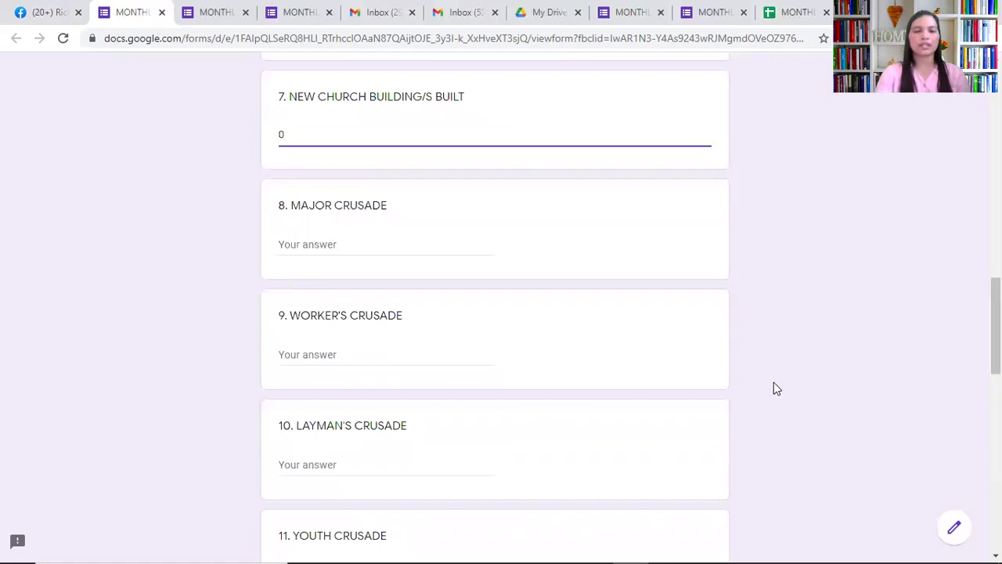
# Enter crusade counts: major 1, worker's 0, layman's 1, youth 2
pyautogui.click(349, 243)
pyautogui.write('1')
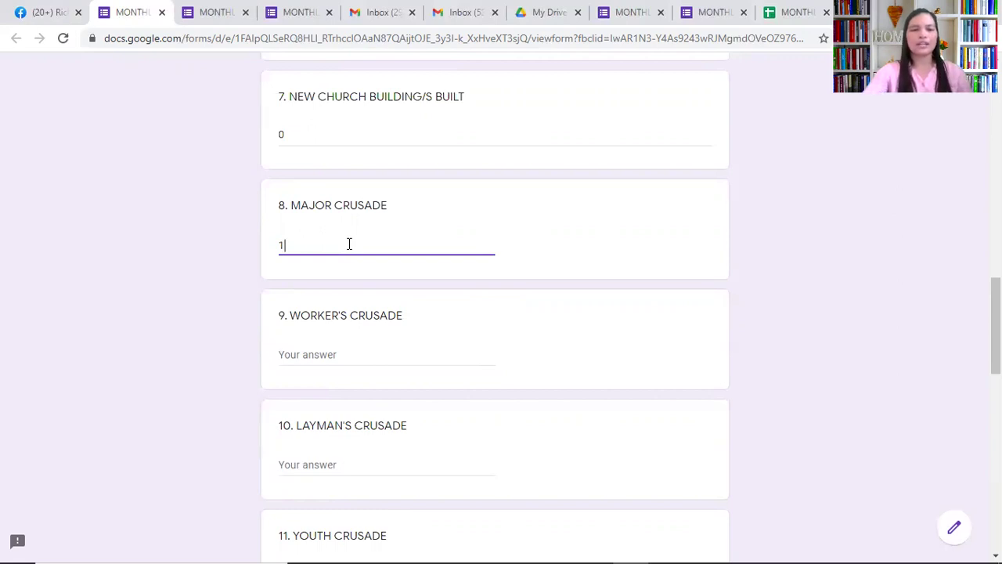
pyautogui.click(311, 355)
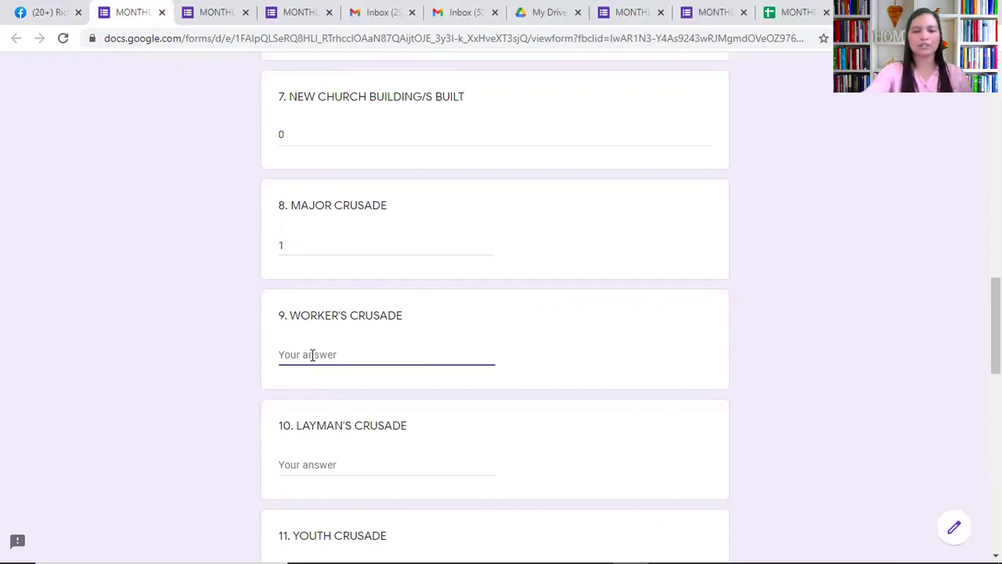
pyautogui.write('0')
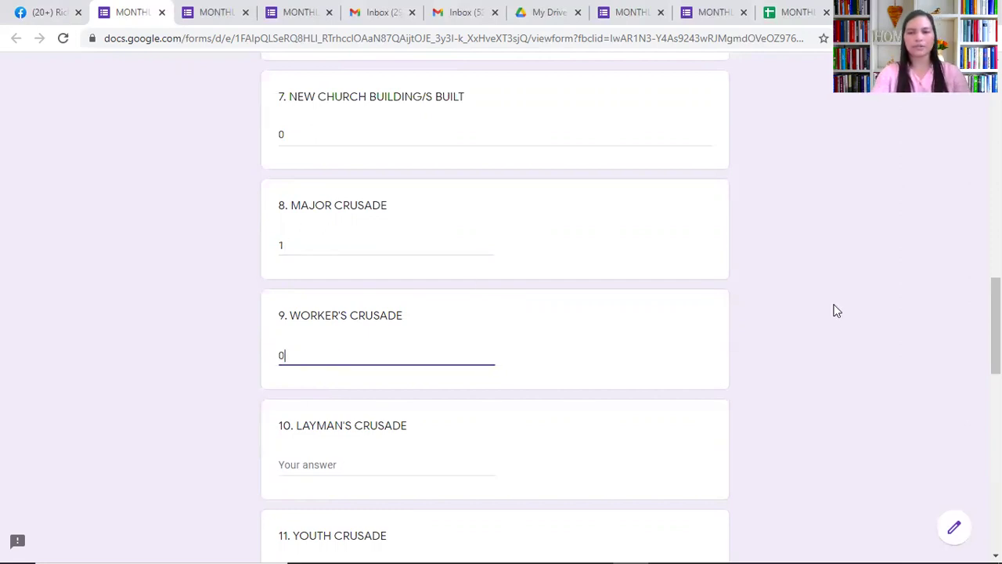
pyautogui.scroll(-3, 501, 313)
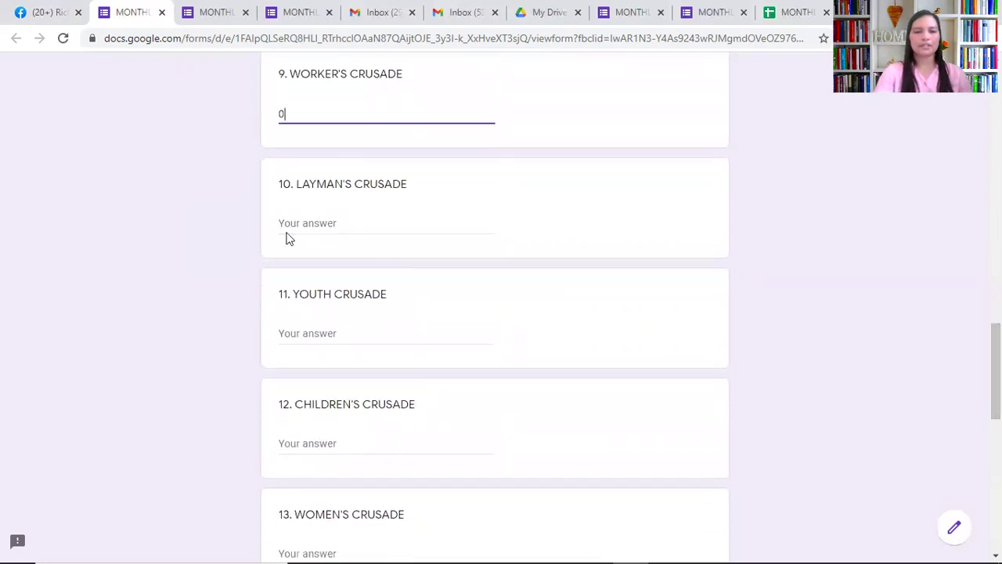
pyautogui.click(322, 225)
pyautogui.write('1')
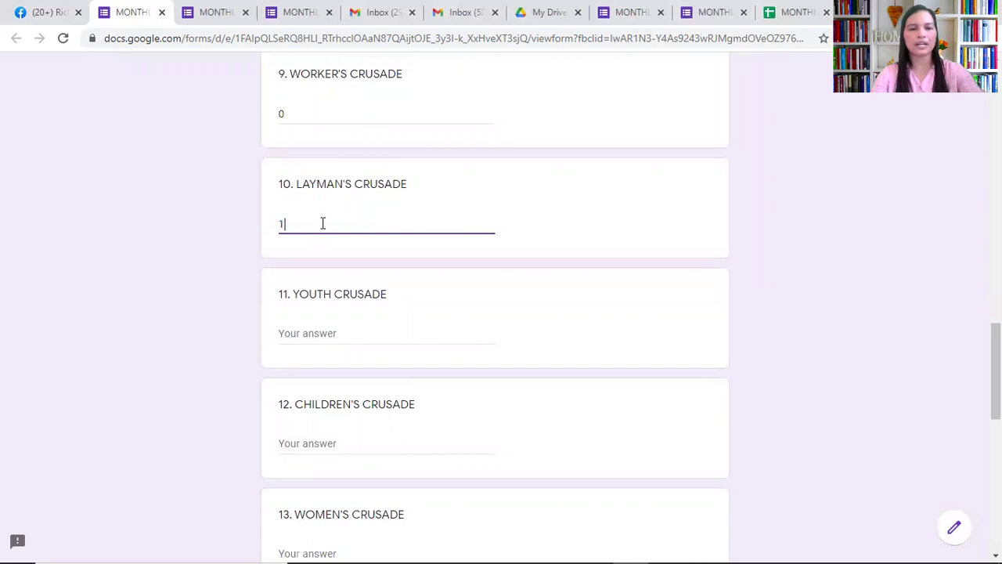
pyautogui.click(358, 327)
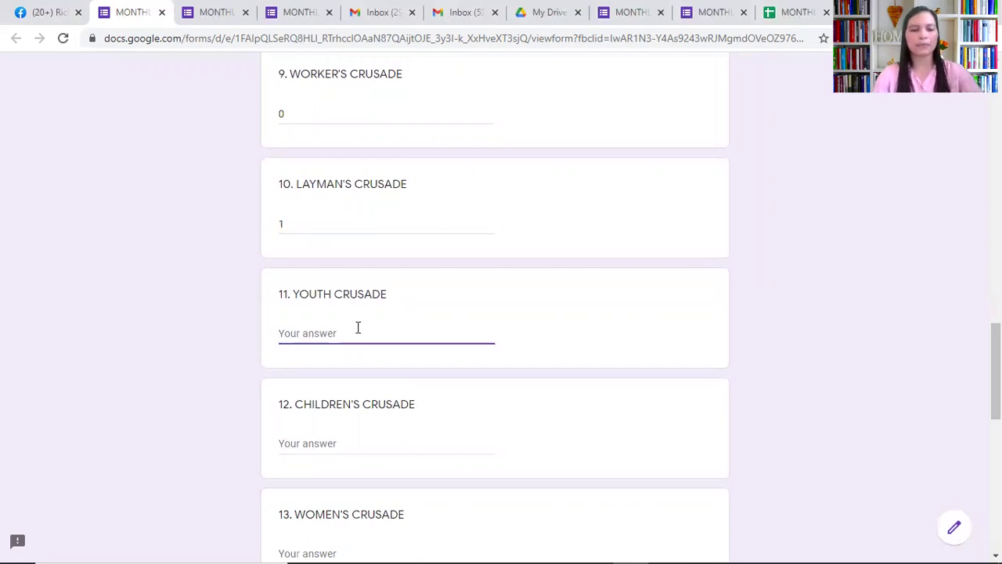
pyautogui.write('2')
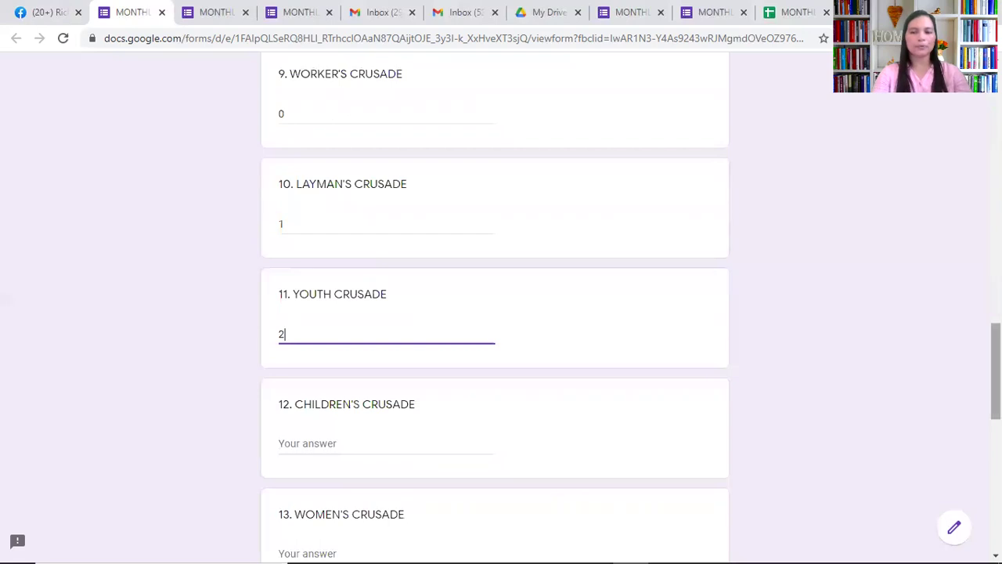
pyautogui.scroll(-3, 377, 310)
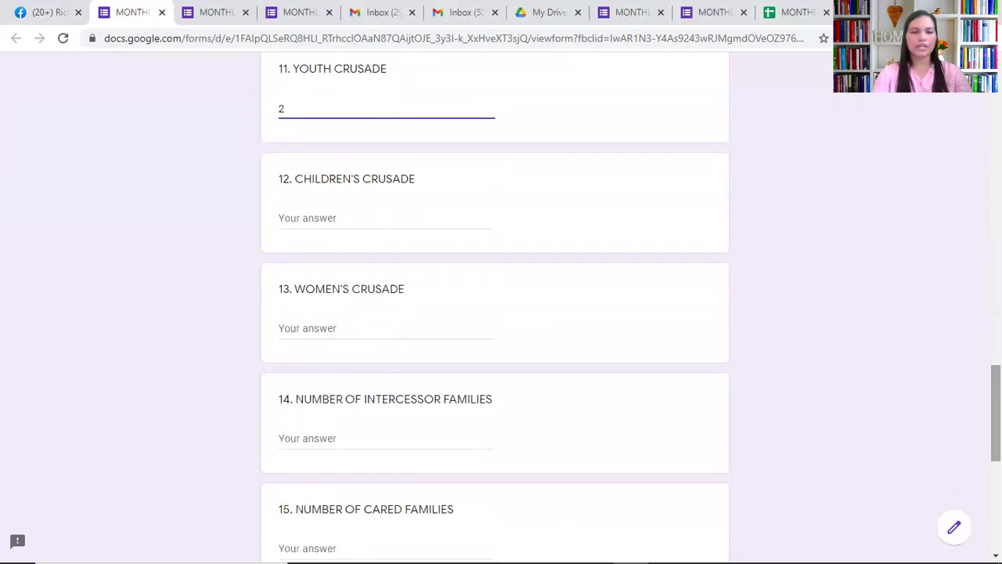
# Answer CHILDREN'S CRUSADE 0, WOMEN'S CRUSADE 0, and NUMBER OF INTERCESSOR FAMILIES 20
pyautogui.click(335, 217)
pyautogui.write('0')
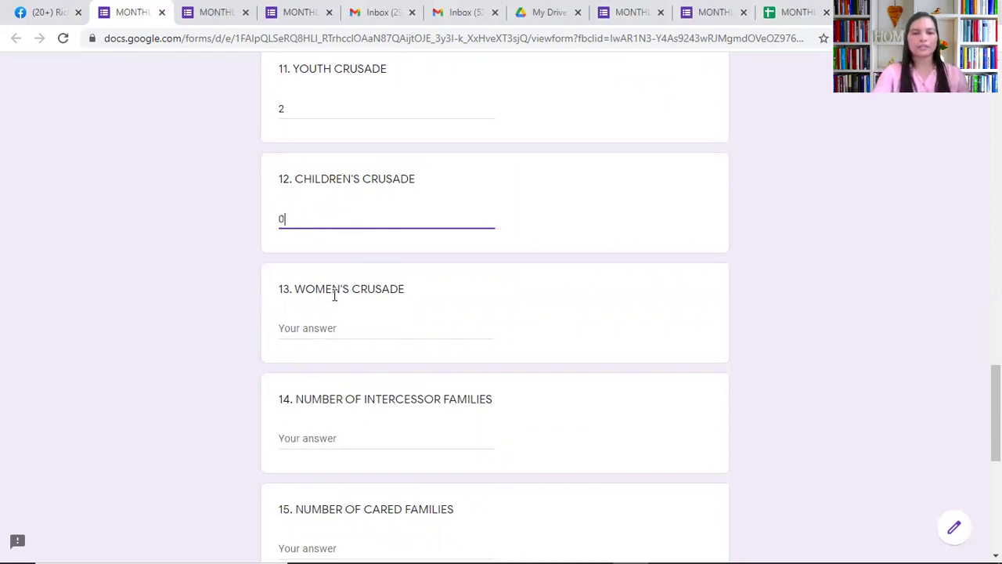
pyautogui.click(324, 330)
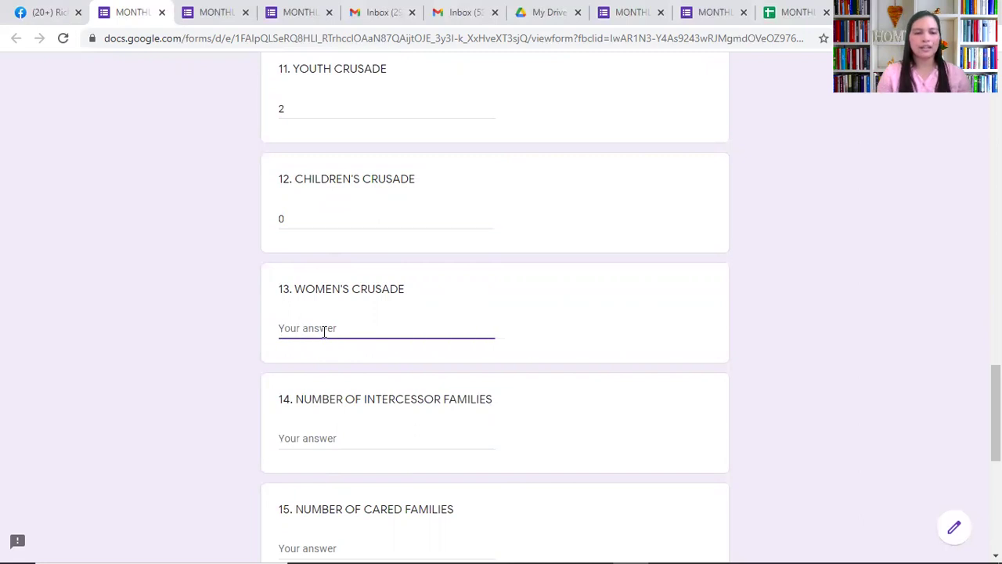
pyautogui.write('0')
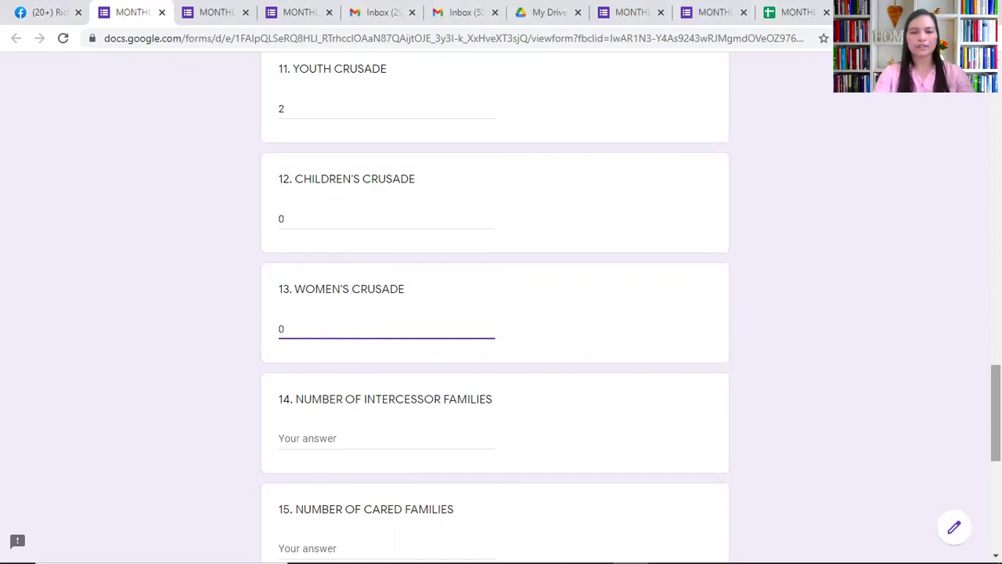
pyautogui.scroll(-1, 501, 313)
pyautogui.scroll(-2, 501, 313)
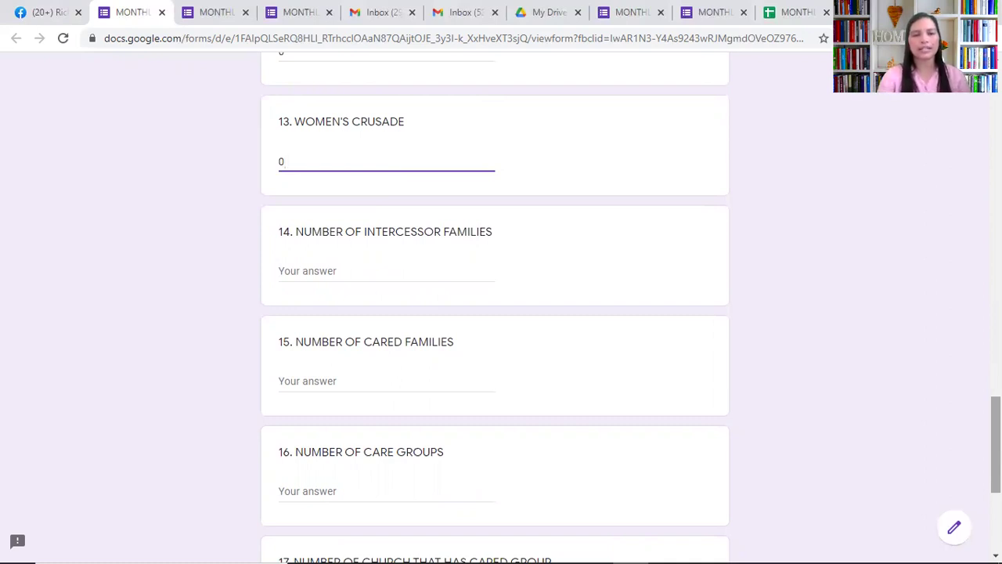
pyautogui.click(319, 272)
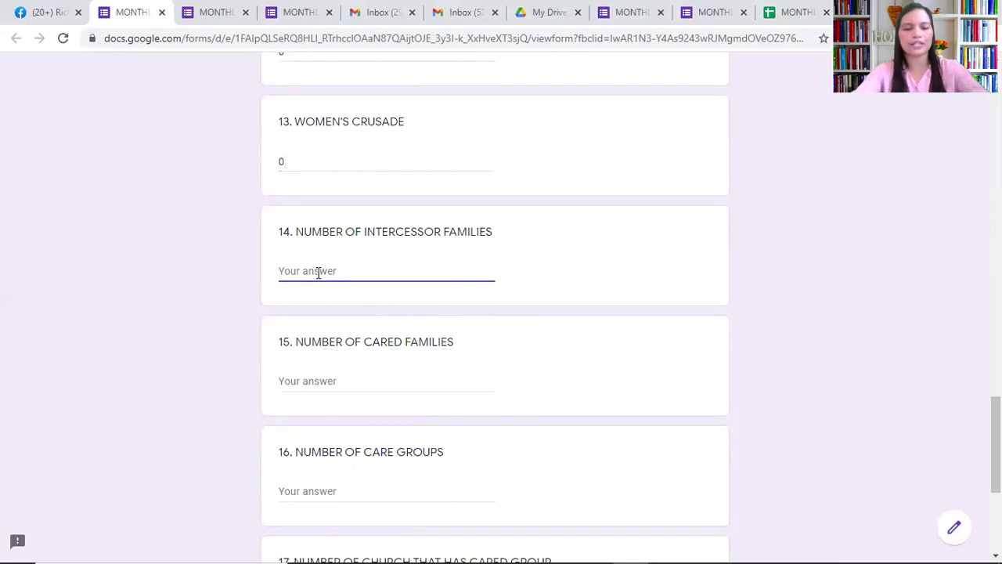
pyautogui.write('20')
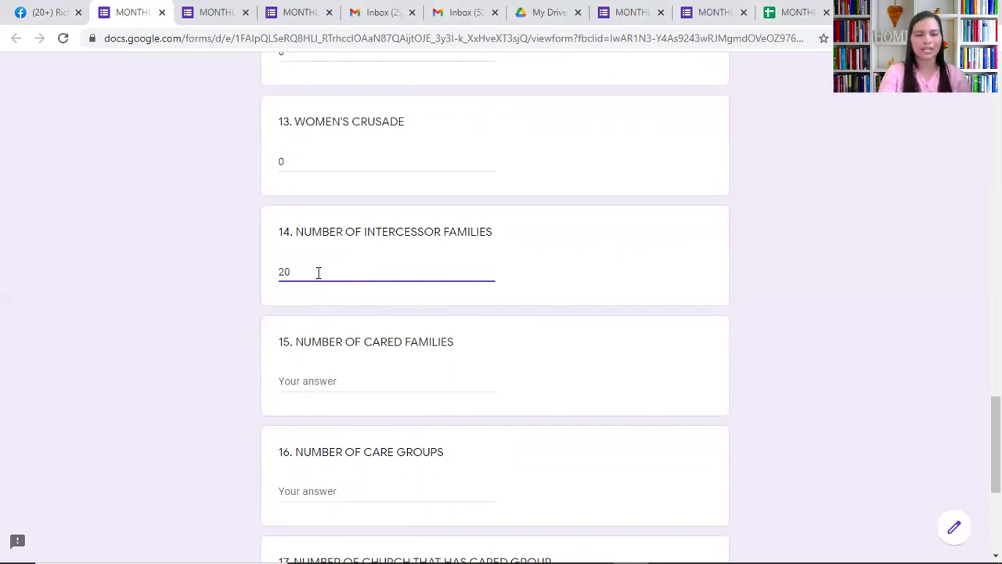
pyautogui.click(309, 381)
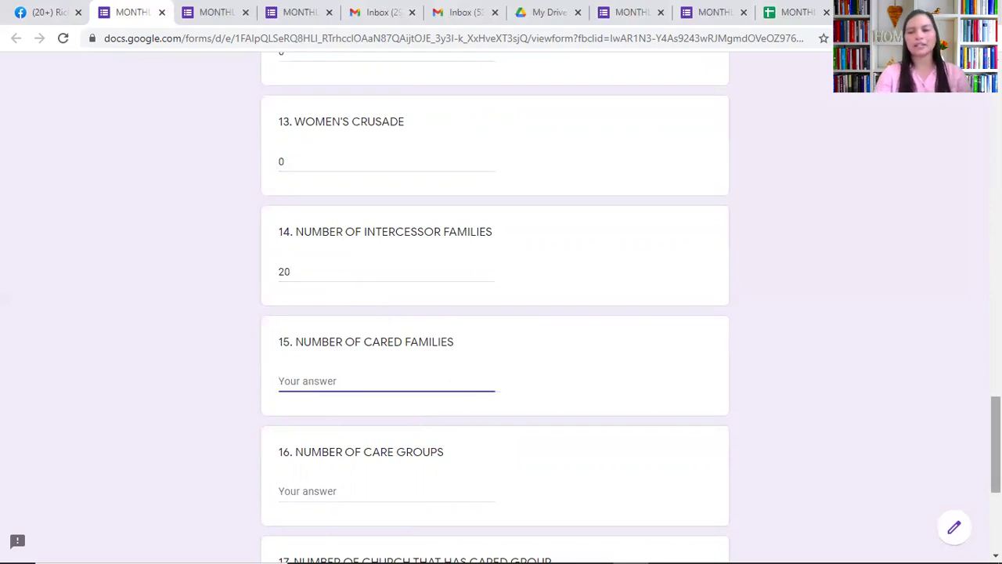
# Enter 50 cared families, 25 care groups, and 10 for CHURCH THAT HAS CARED GROUP
pyautogui.scroll(-2, 501, 313)
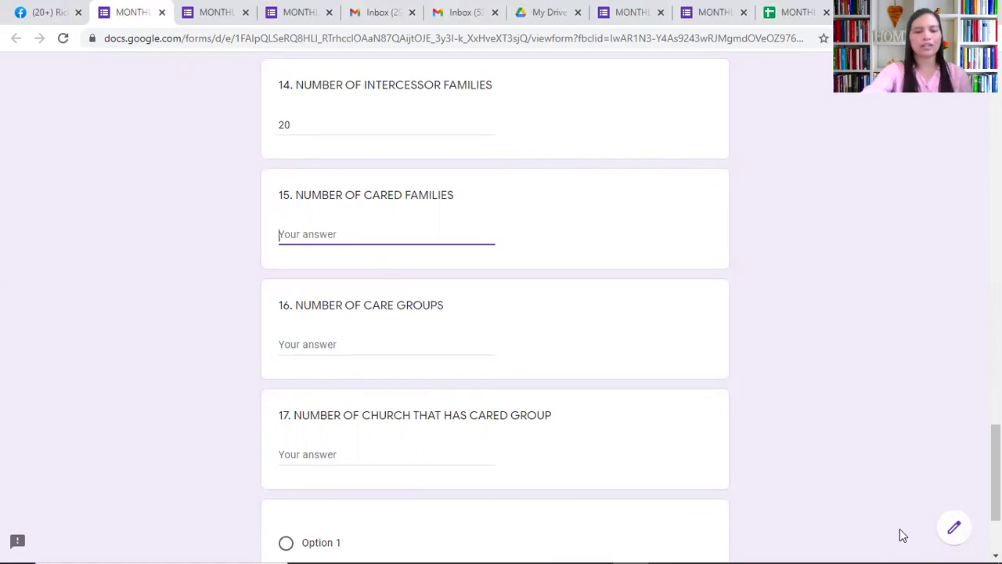
pyautogui.write('15')
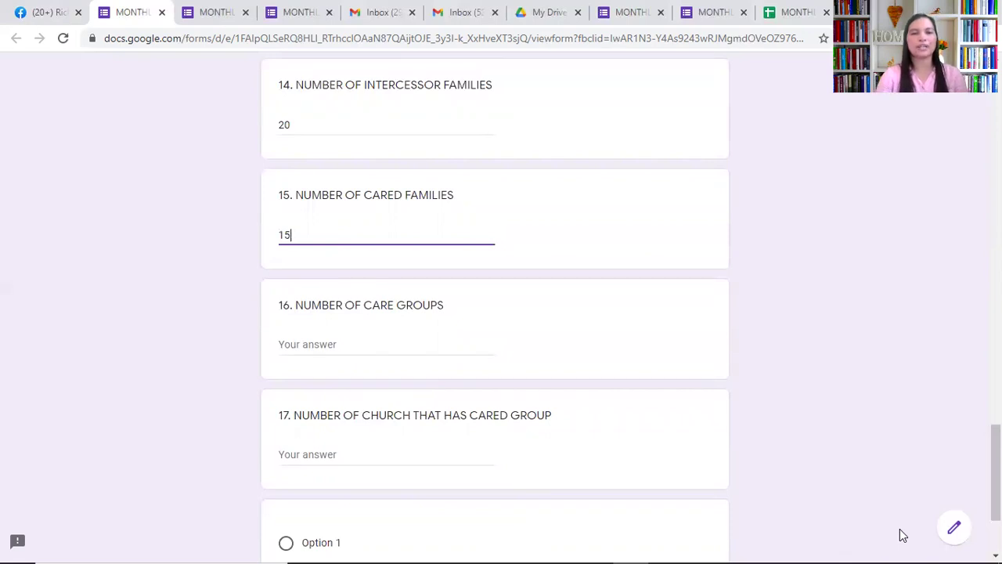
pyautogui.press('BackSpace')
pyautogui.press('BackSpace')
pyautogui.write('50')
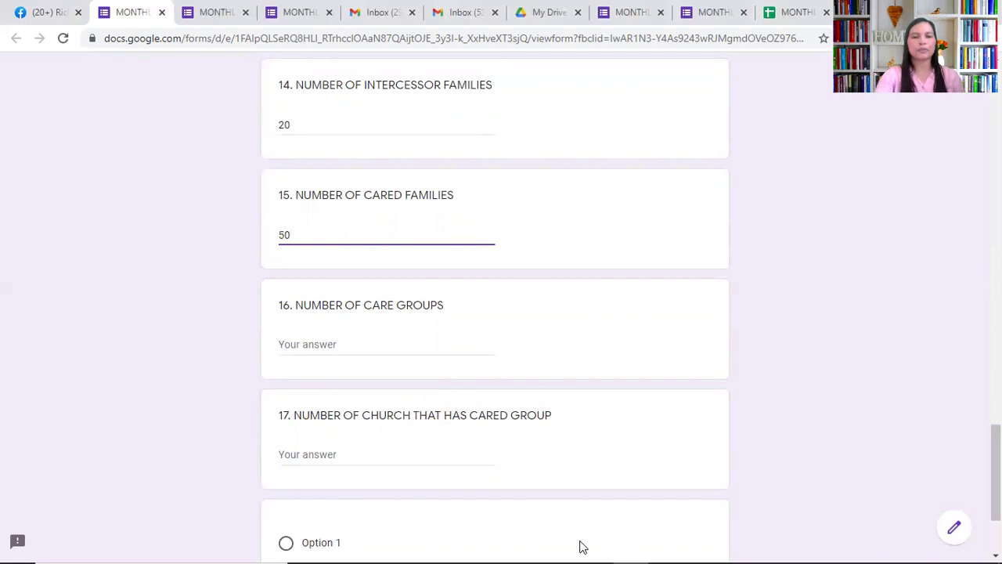
pyautogui.click(324, 347)
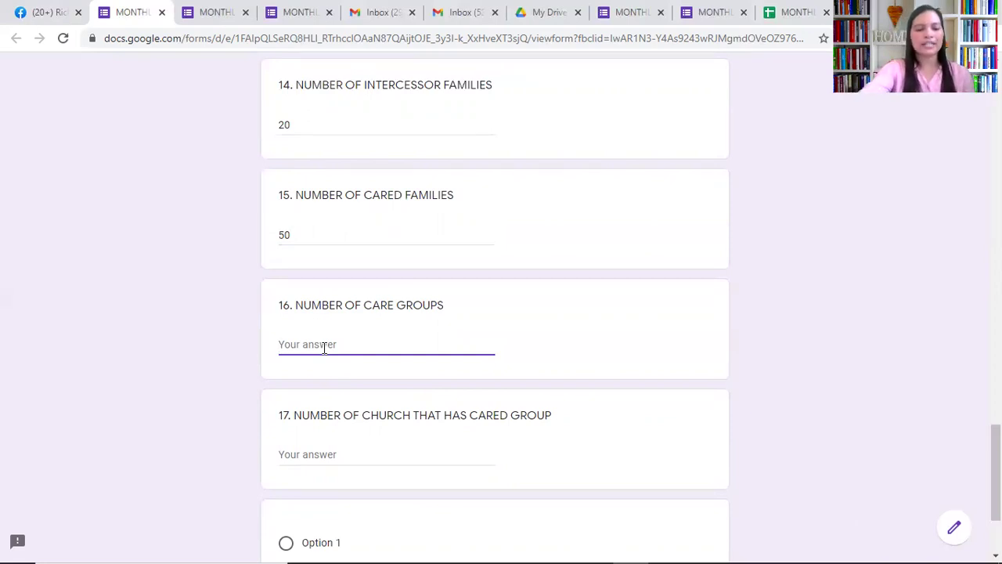
pyautogui.write('25')
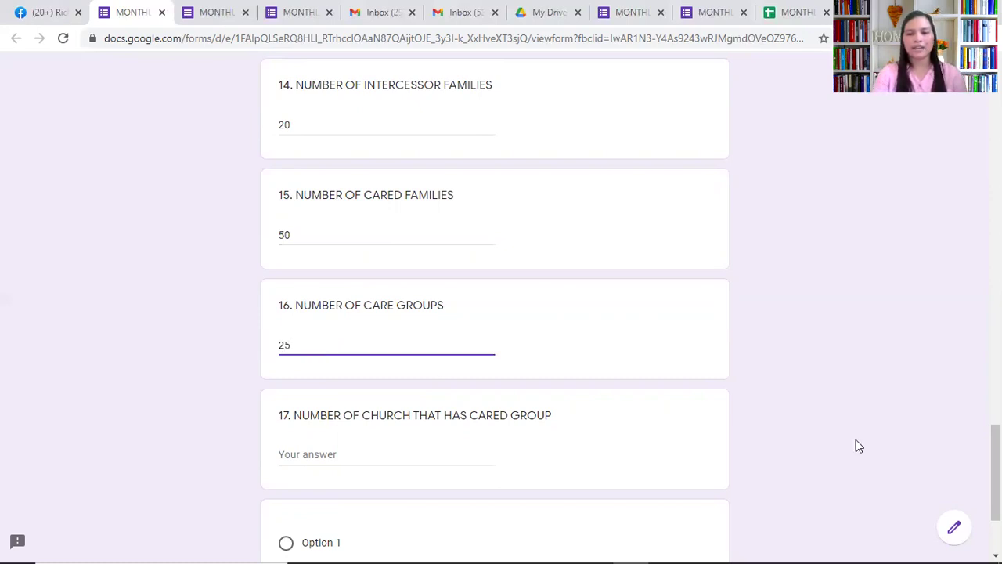
pyautogui.scroll(-2, 511, 274)
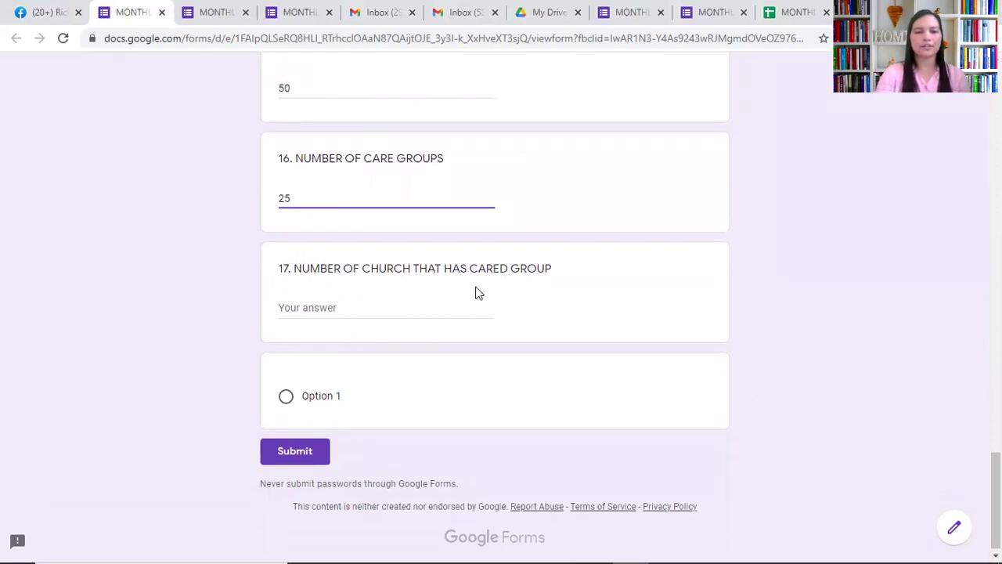
pyautogui.click(423, 307)
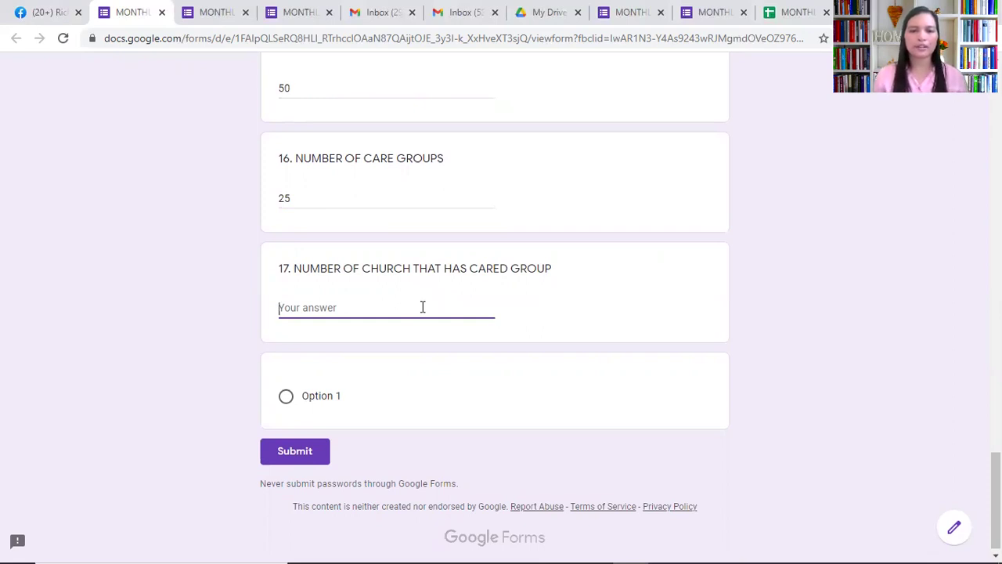
pyautogui.write('10')
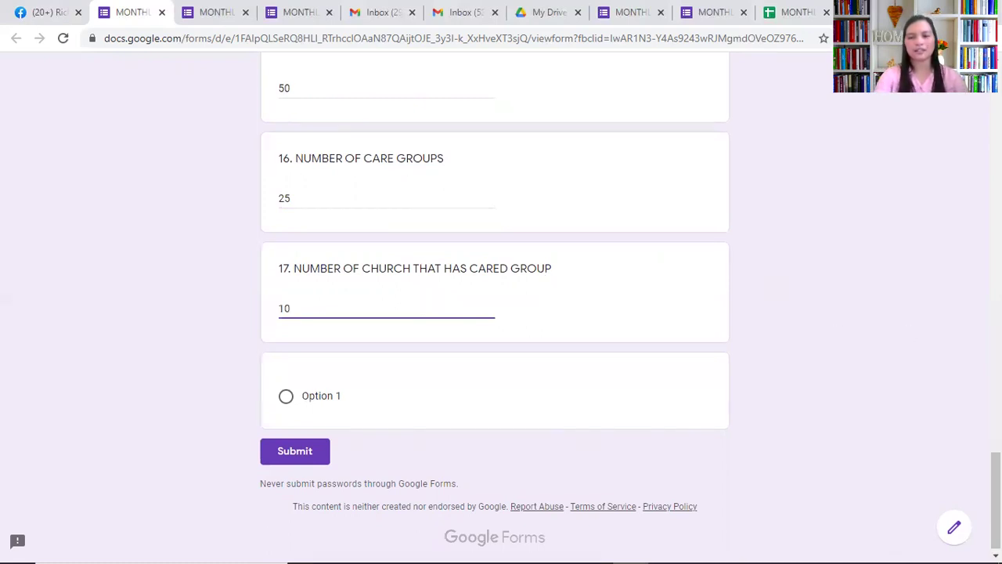
pyautogui.scroll(4, 501, 305)
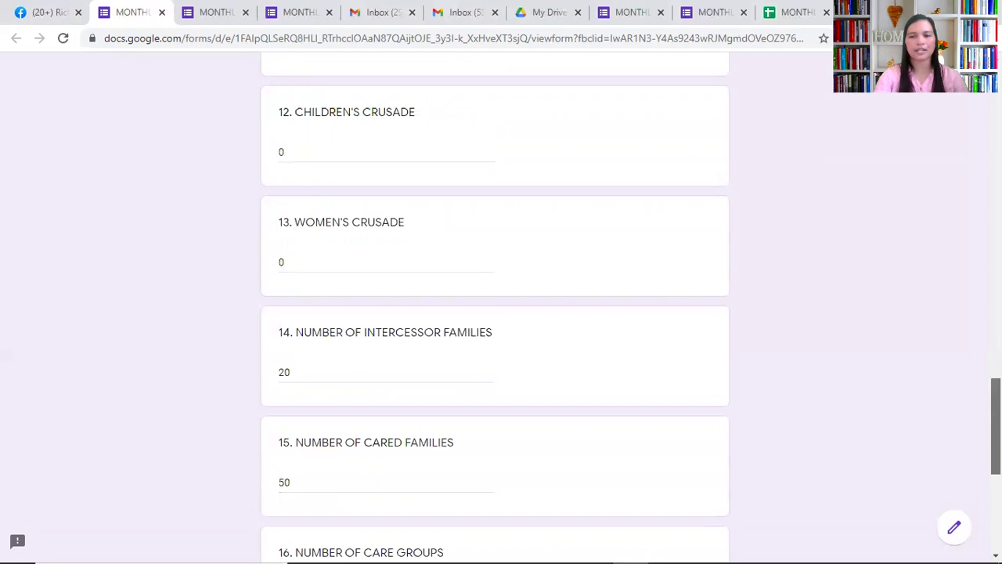
# Submit the finished report form, then switch to the Facebook tab
pyautogui.scroll(-3, 727, 437)
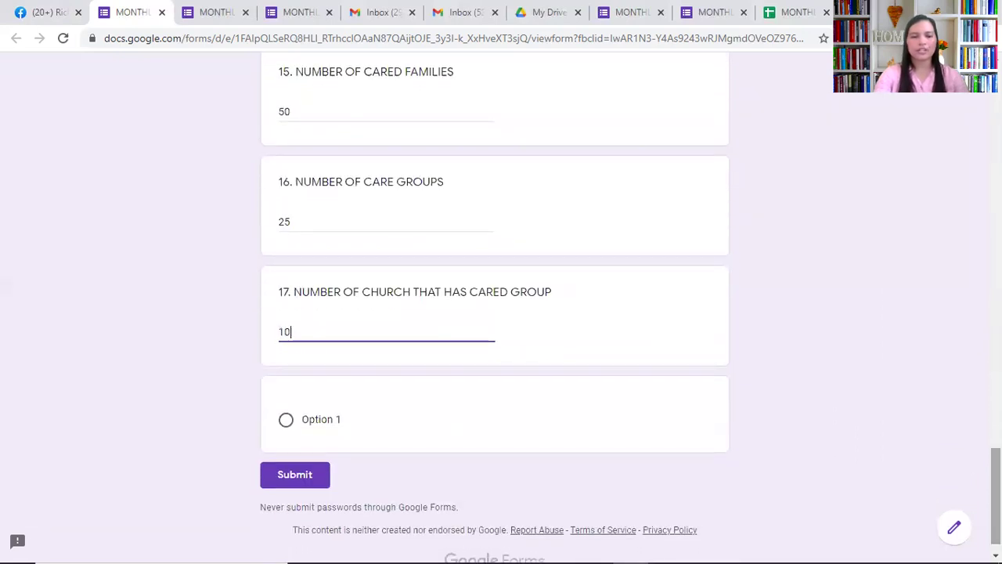
pyautogui.click(313, 473)
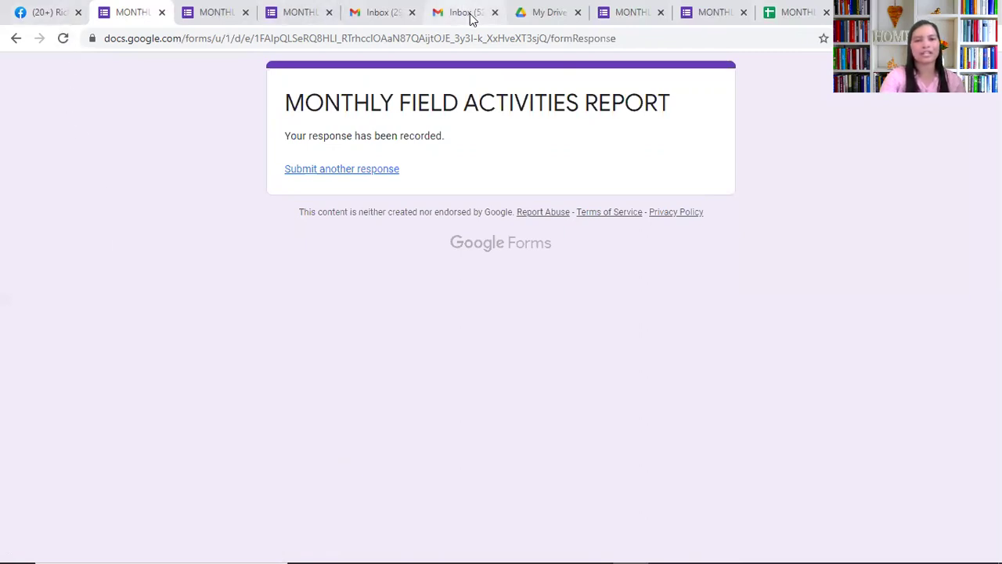
pyautogui.click(39, 14)
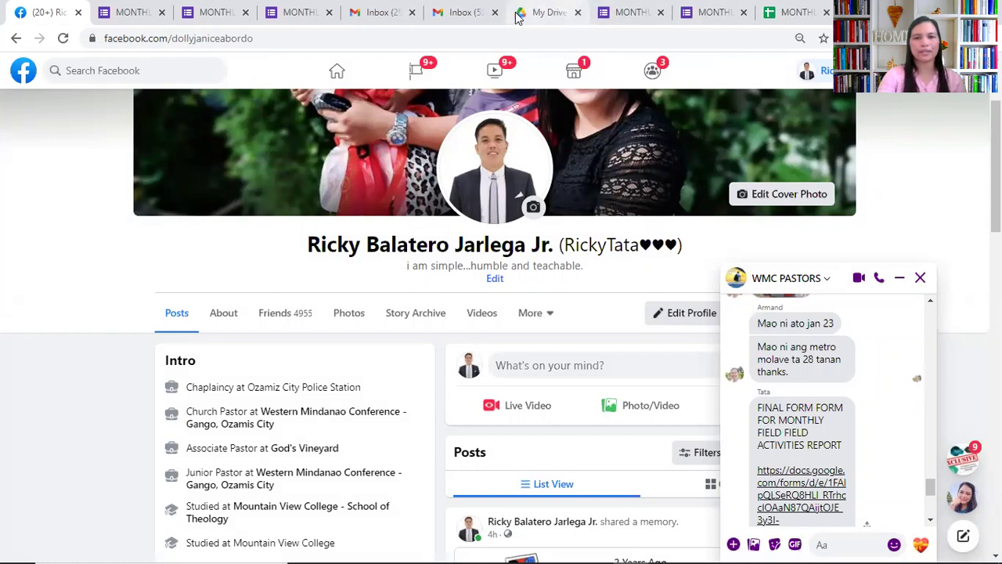
# Switch from Facebook to the second Gmail Inbox tab
pyautogui.click(459, 16)
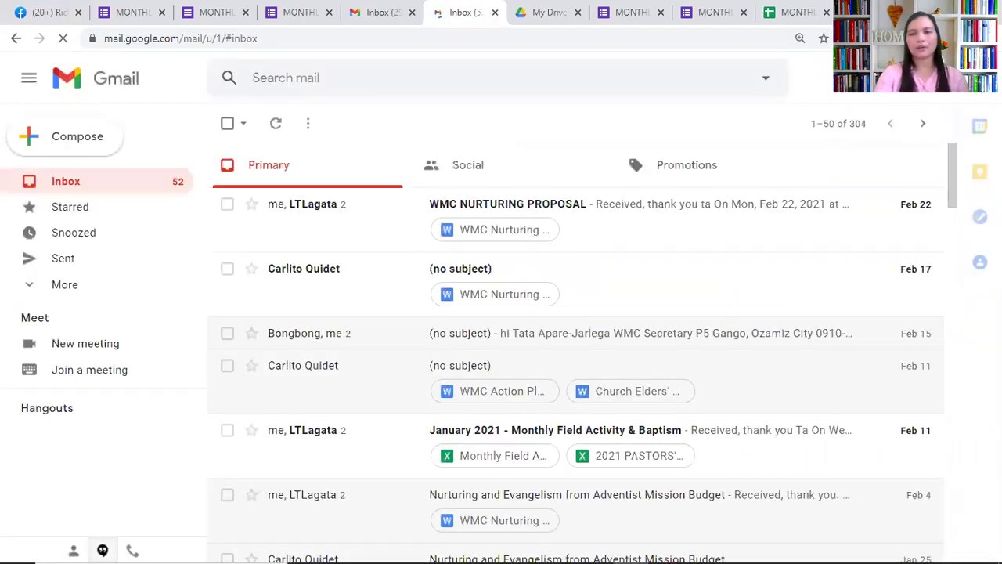
# Launch Google Drive from the Google apps grid in Gmail
pyautogui.click(936, 77)
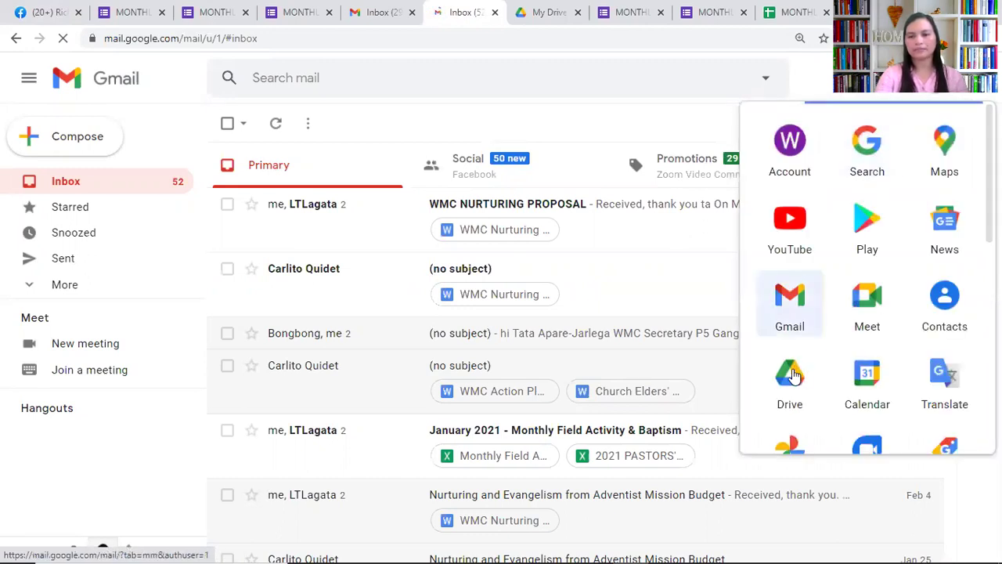
pyautogui.click(793, 375)
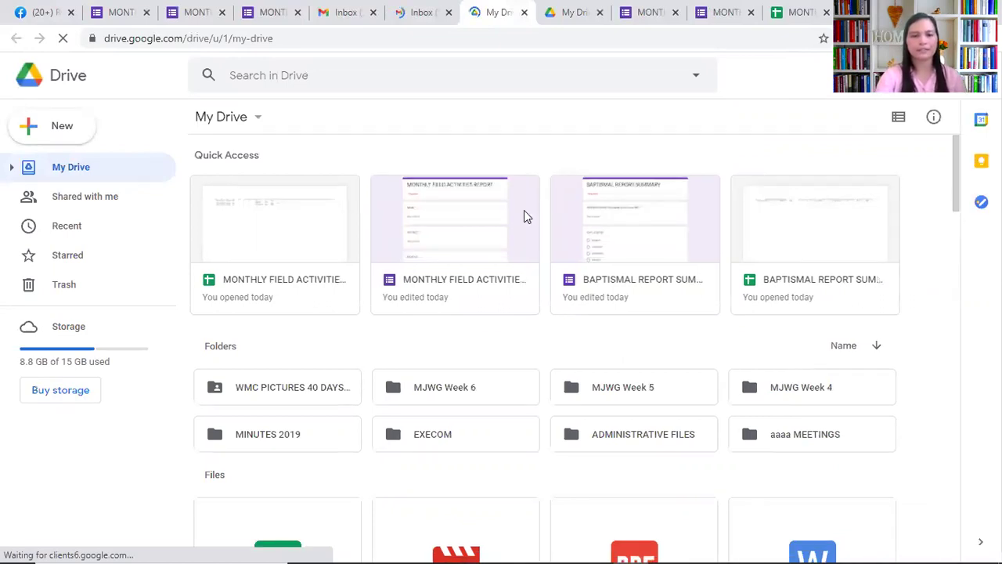
# Open the MONTHLY FIELD ACTIVITIES REPORT form from Drive's Quick Access
pyautogui.doubleClick(467, 220)
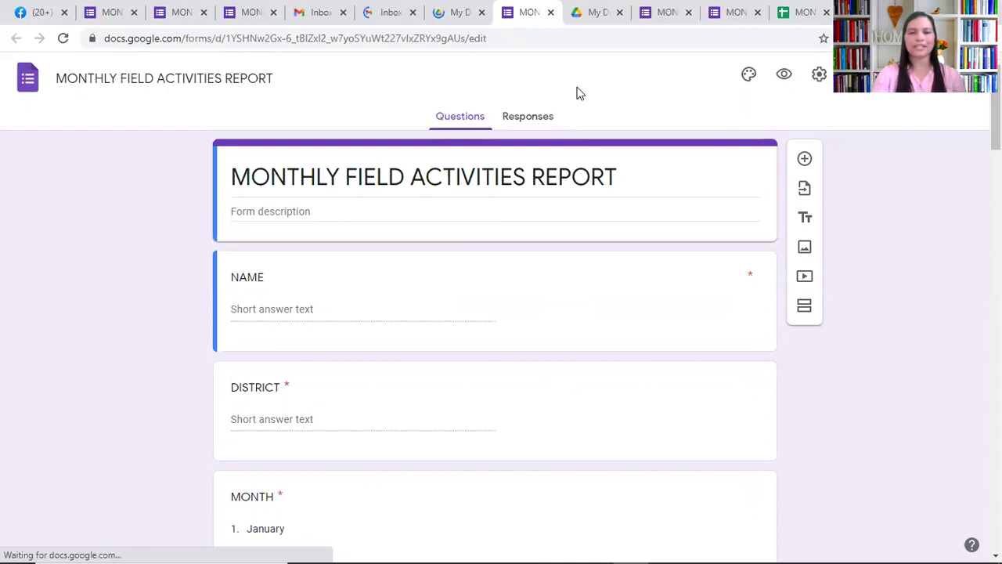
# Review the 5-response summary, looking over the five NAME answers and the District chart
pyautogui.click(530, 117)
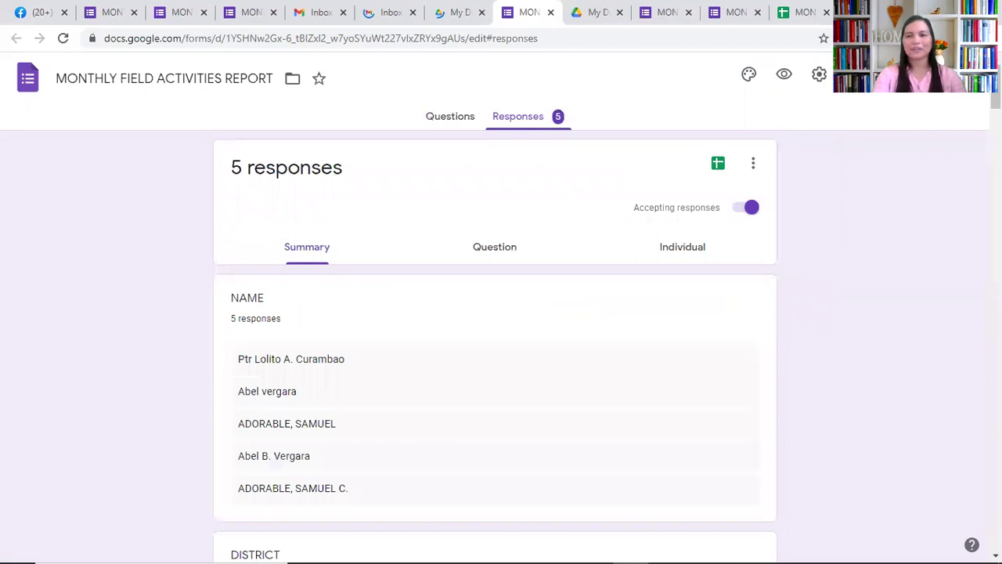
pyautogui.scroll(-2, 495, 345)
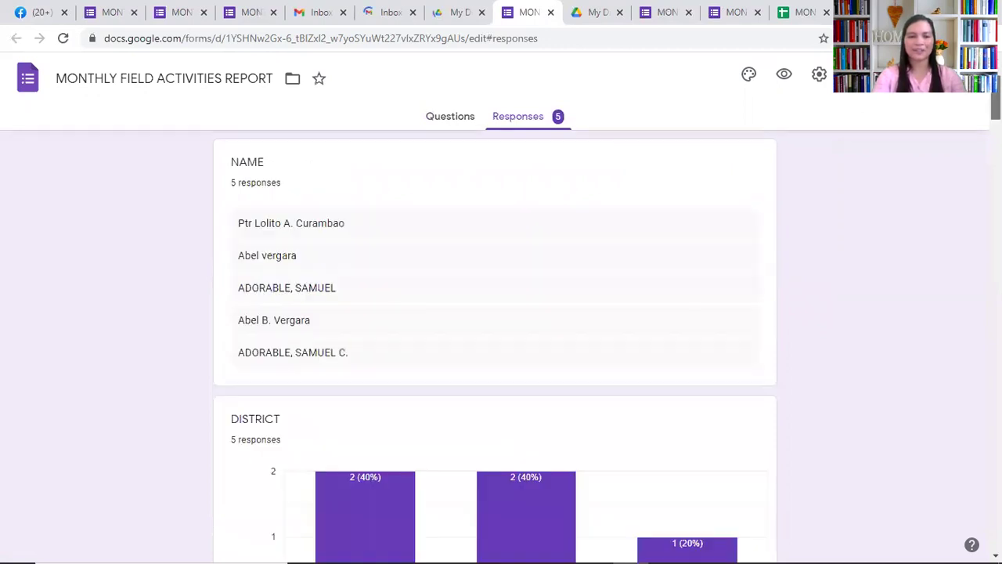
pyautogui.scroll(-1, 495, 345)
pyautogui.scroll(-1, 495, 344)
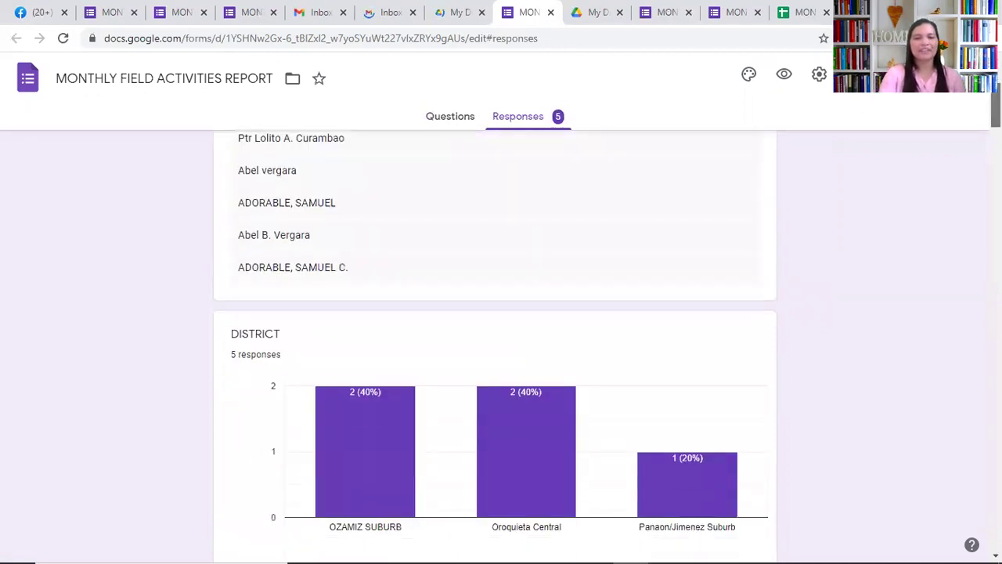
pyautogui.scroll(-2, 495, 345)
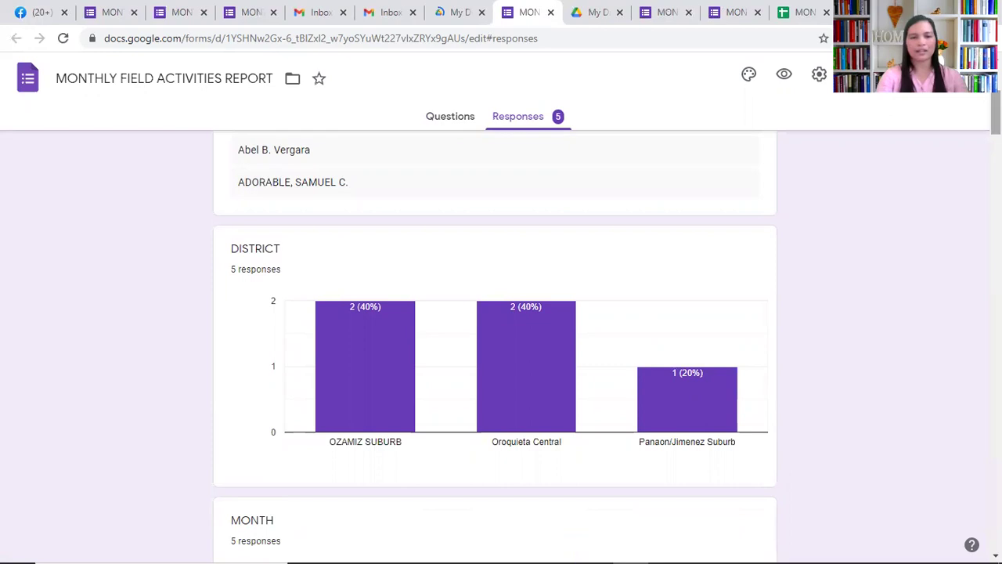
pyautogui.scroll(1, 812, 117)
pyautogui.scroll(1, 812, 117)
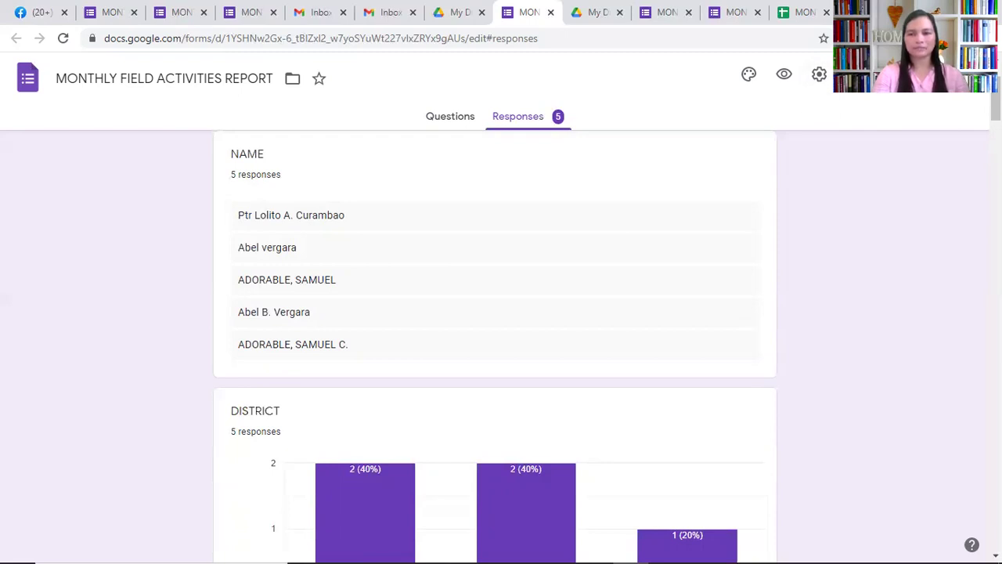
pyautogui.scroll(2, 495, 345)
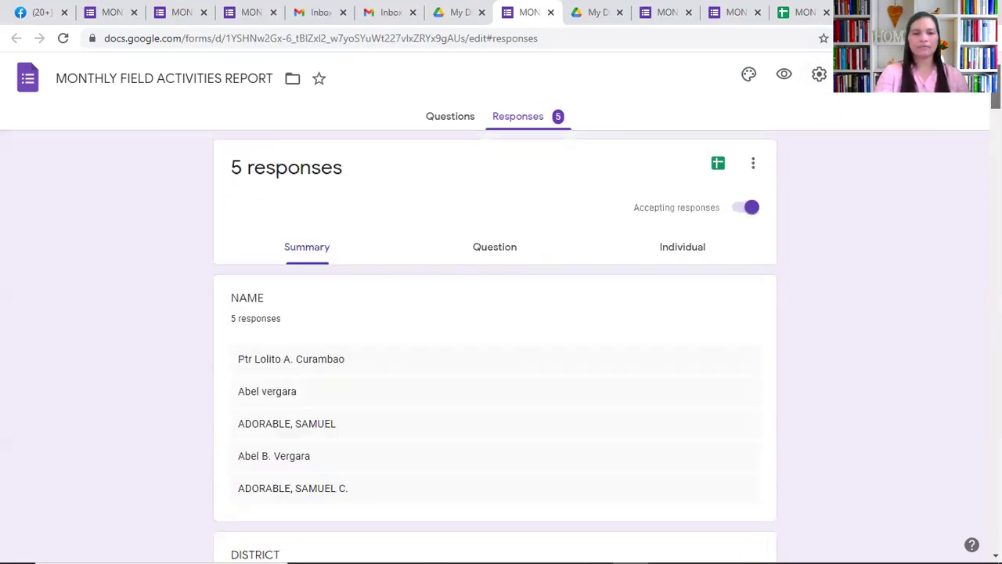
pyautogui.click(718, 166)
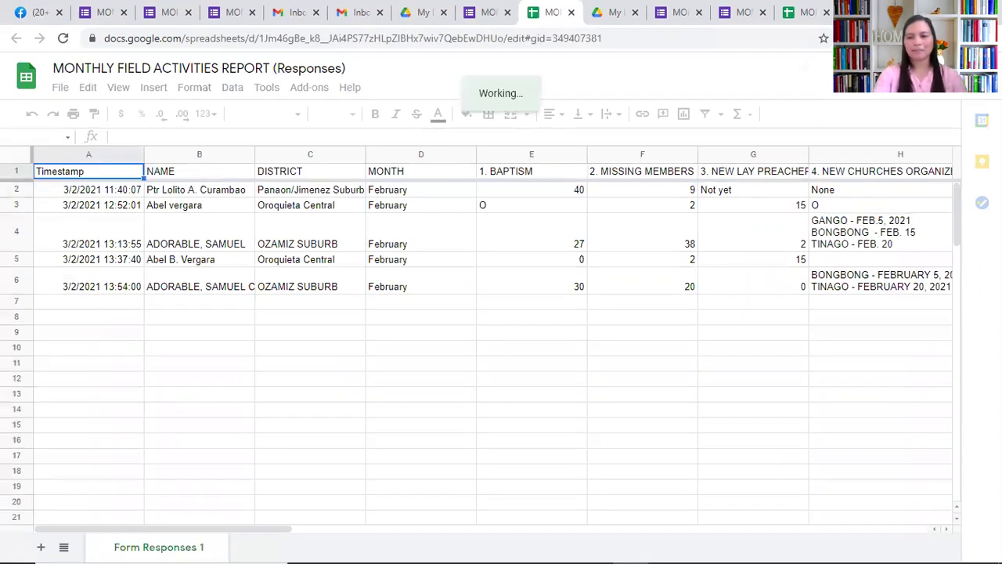
pyautogui.click(419, 284)
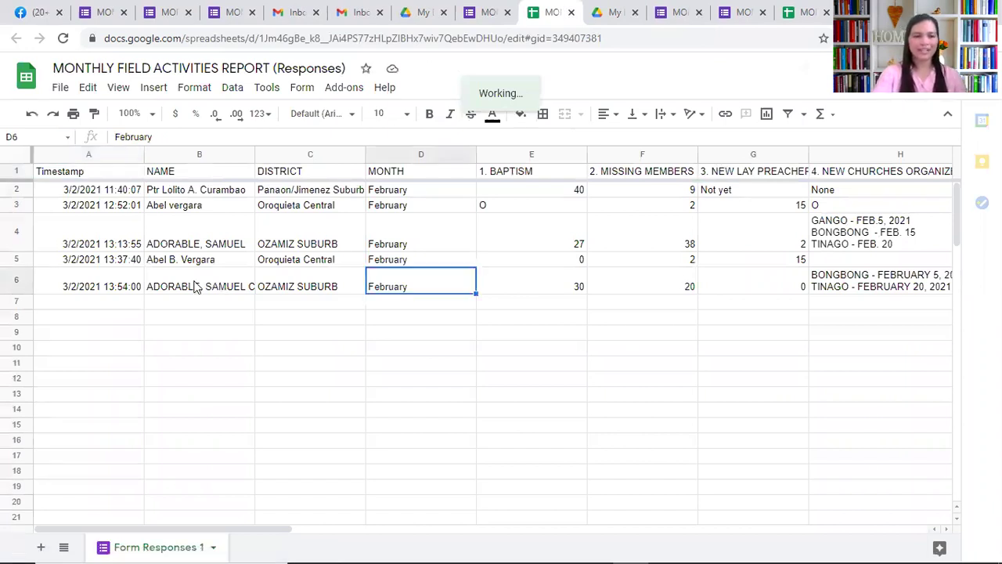
pyautogui.click(198, 288)
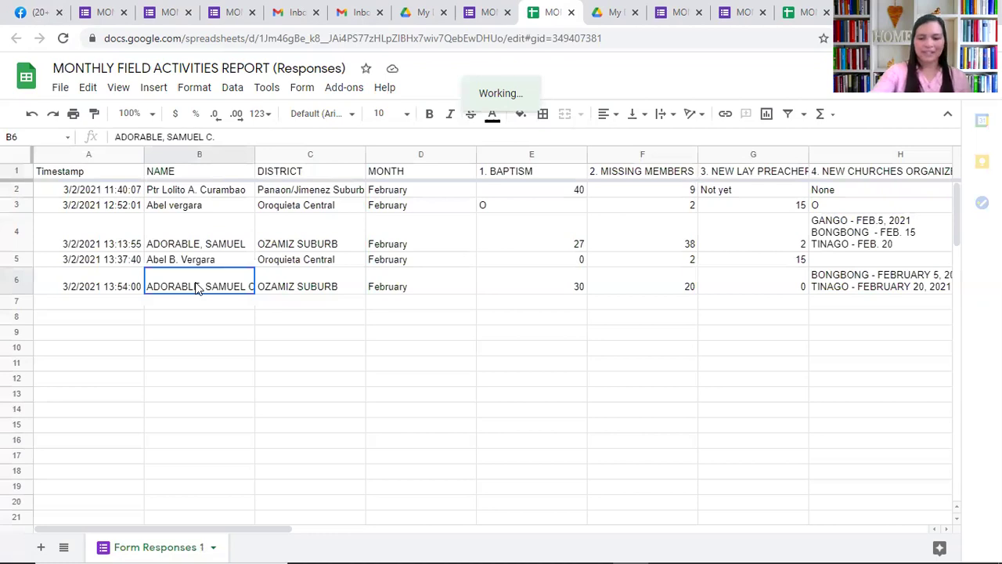
pyautogui.press('Left')
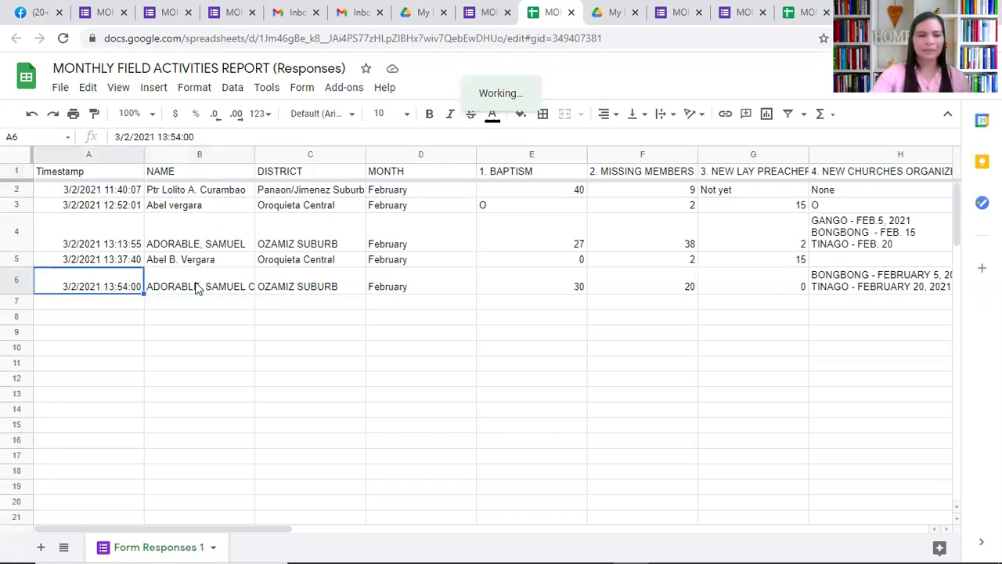
pyautogui.click(198, 288)
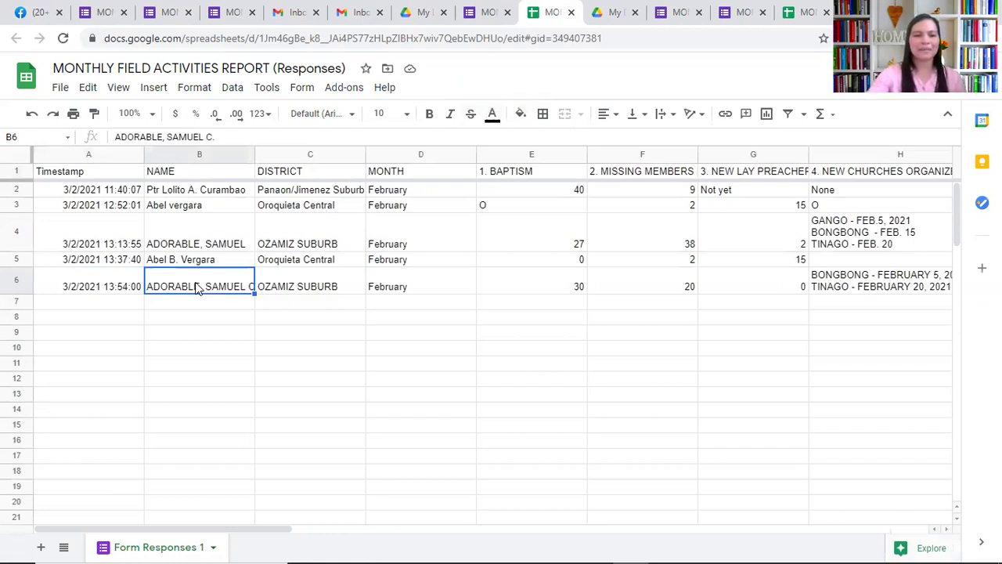
pyautogui.press('Right')
pyautogui.press('Right')
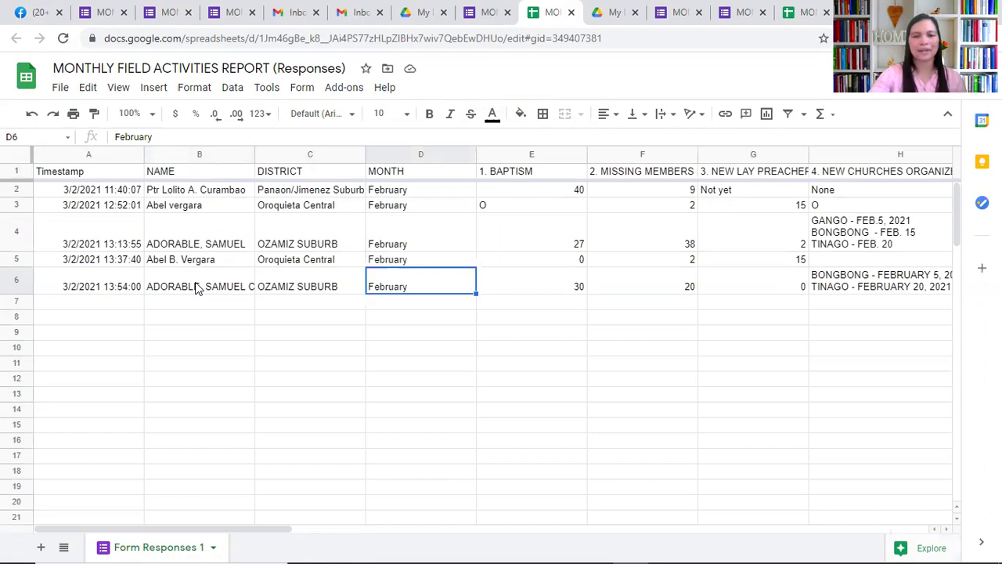
pyautogui.press('Right')
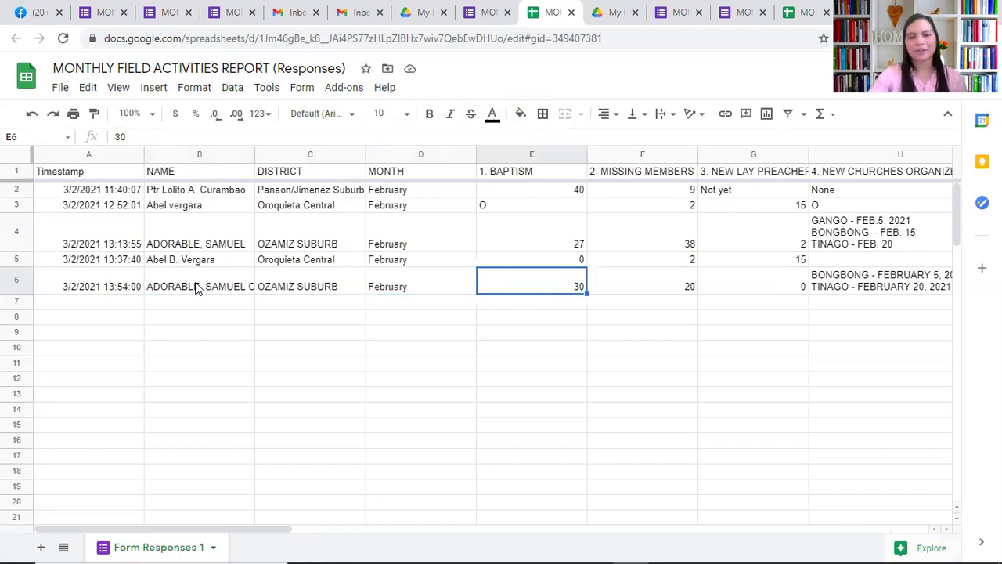
pyautogui.press('Right')
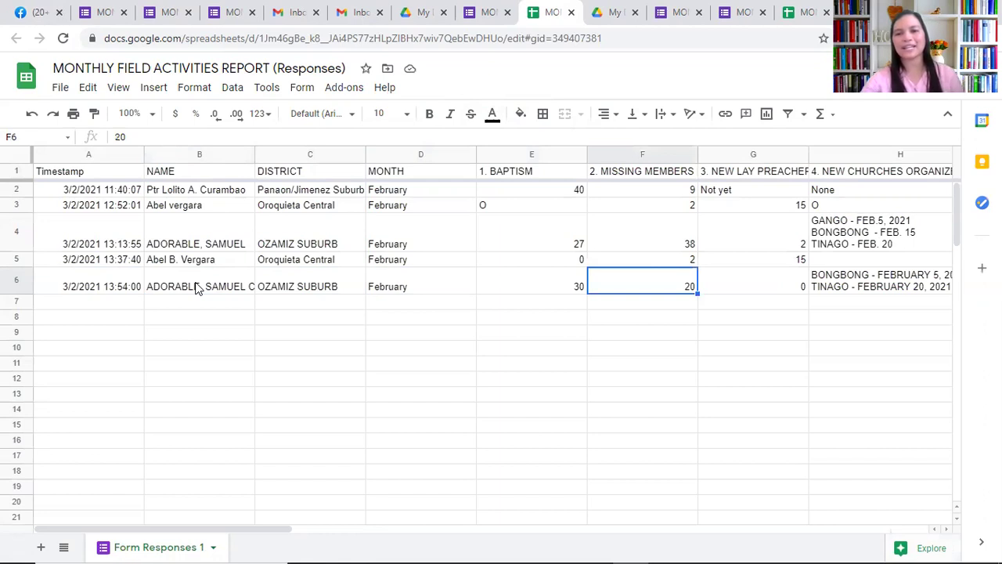
pyautogui.press('Right')
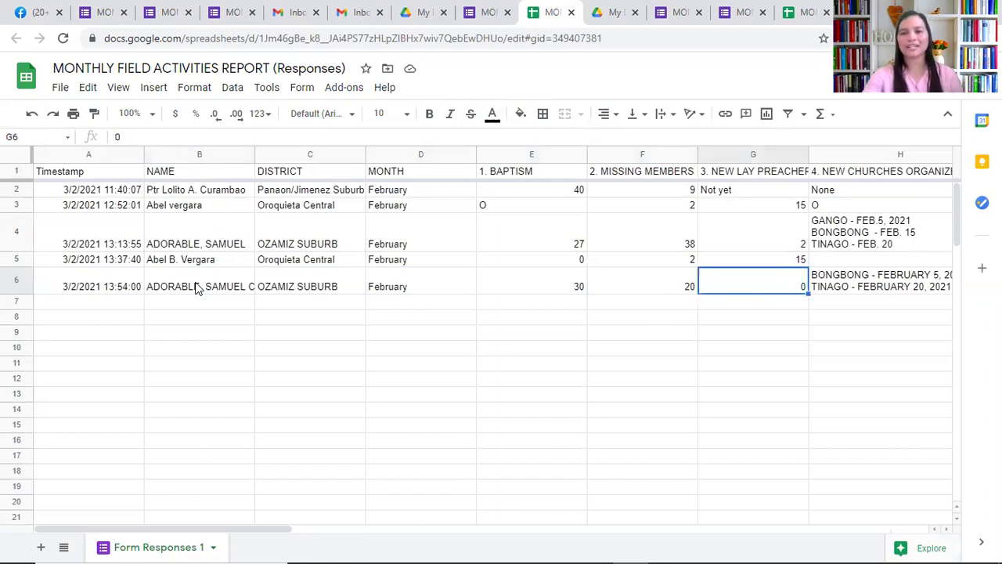
pyautogui.press('Right')
pyautogui.press('Right')
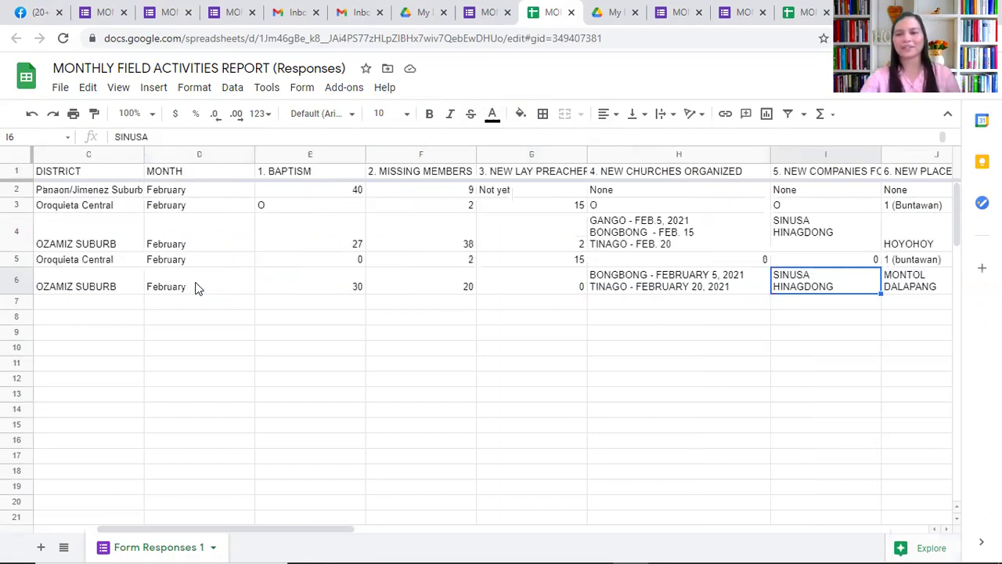
pyautogui.press('Right')
pyautogui.press('Right')
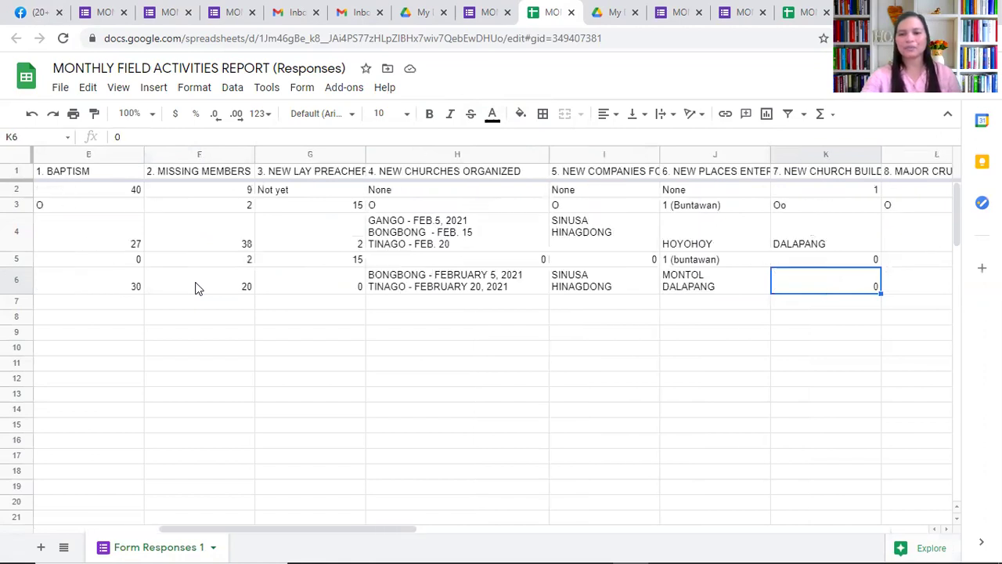
pyautogui.press('Right')
pyautogui.press('Right')
pyautogui.press('Right')
pyautogui.press('Right')
pyautogui.press('Right')
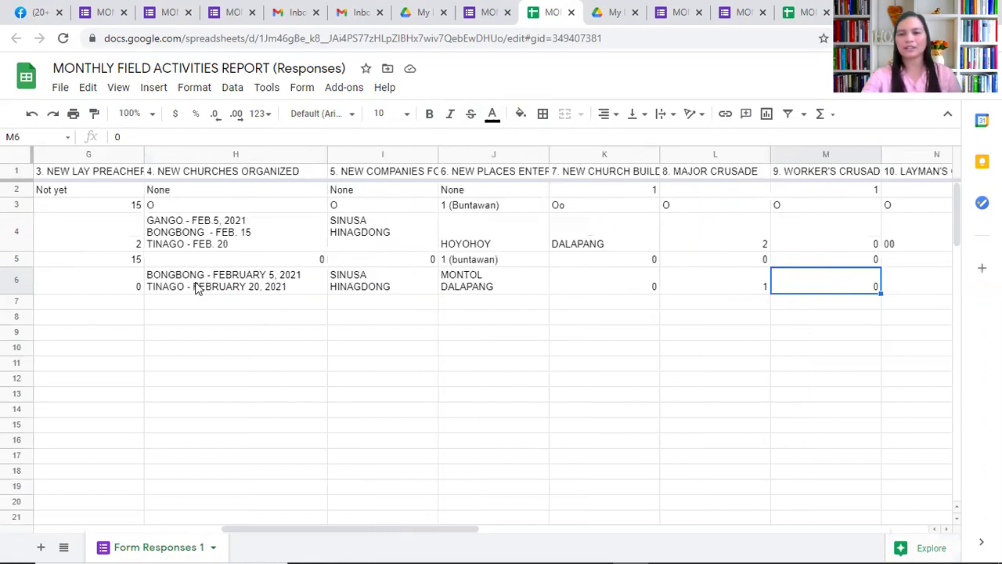
pyautogui.press('Right')
pyautogui.press('Right')
pyautogui.press('Right')
pyautogui.press('Right')
pyautogui.press('Right')
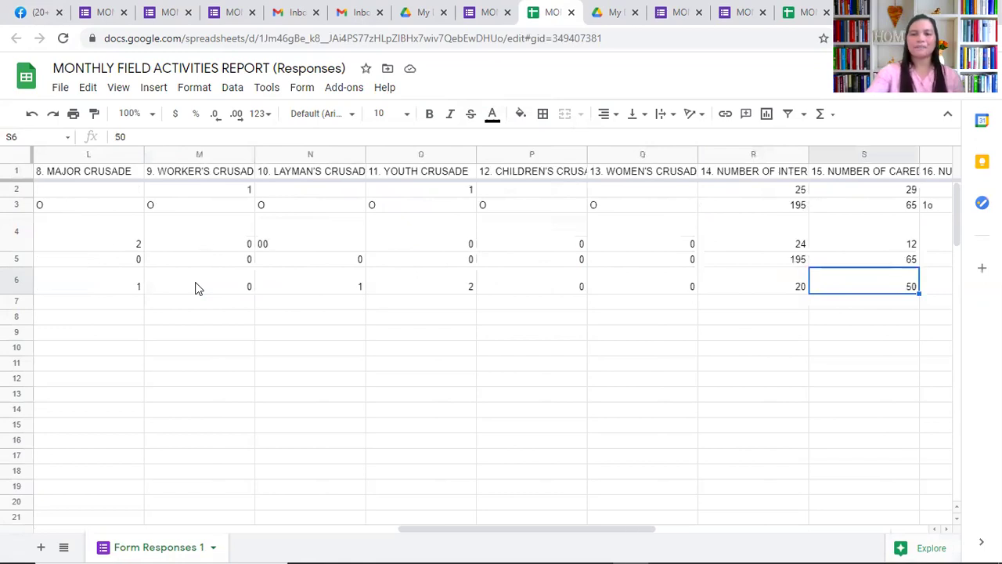
pyautogui.press('Right')
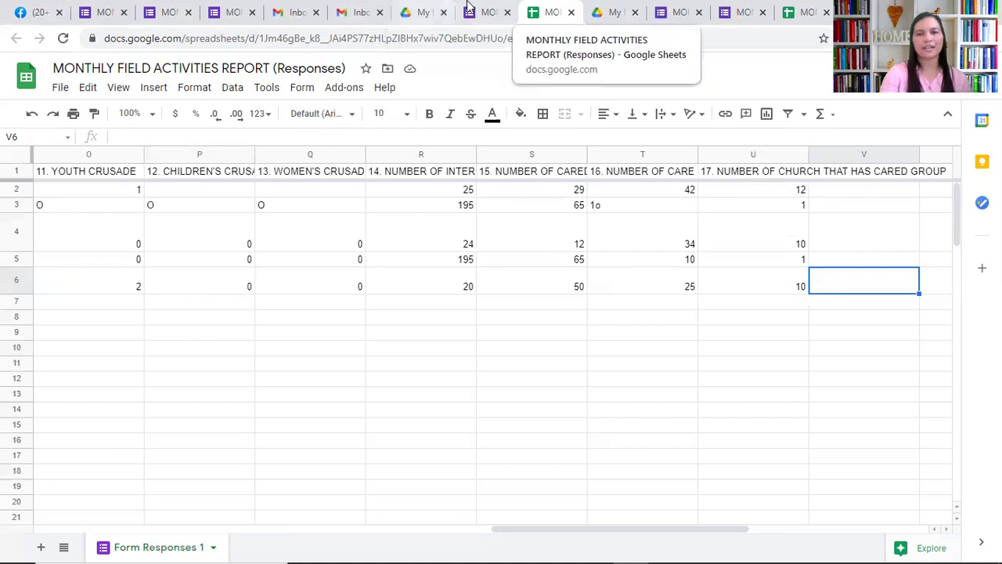
# Close the responses sheet, return to Questions, and bring up the Send form dialog
pyautogui.click(571, 14)
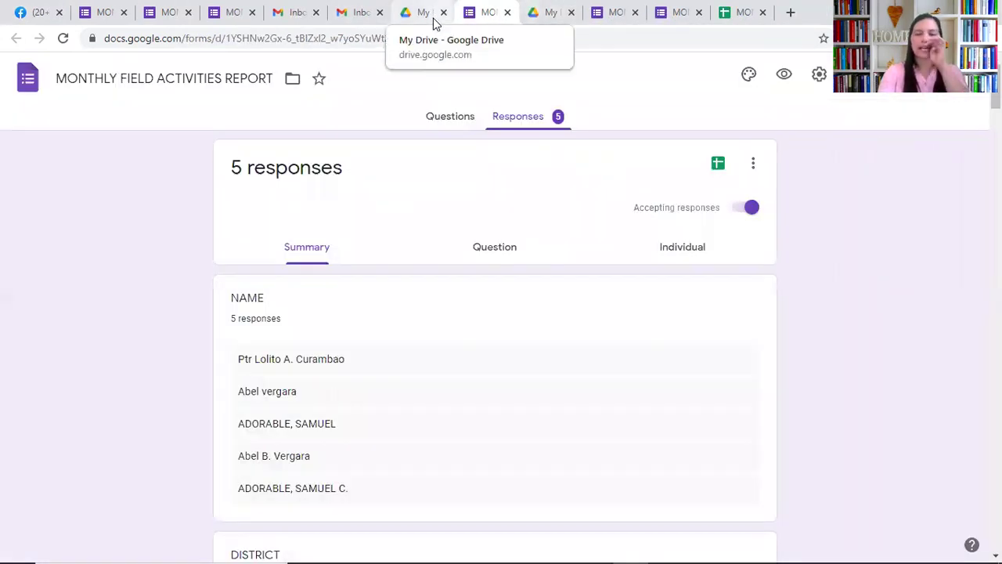
pyautogui.click(445, 116)
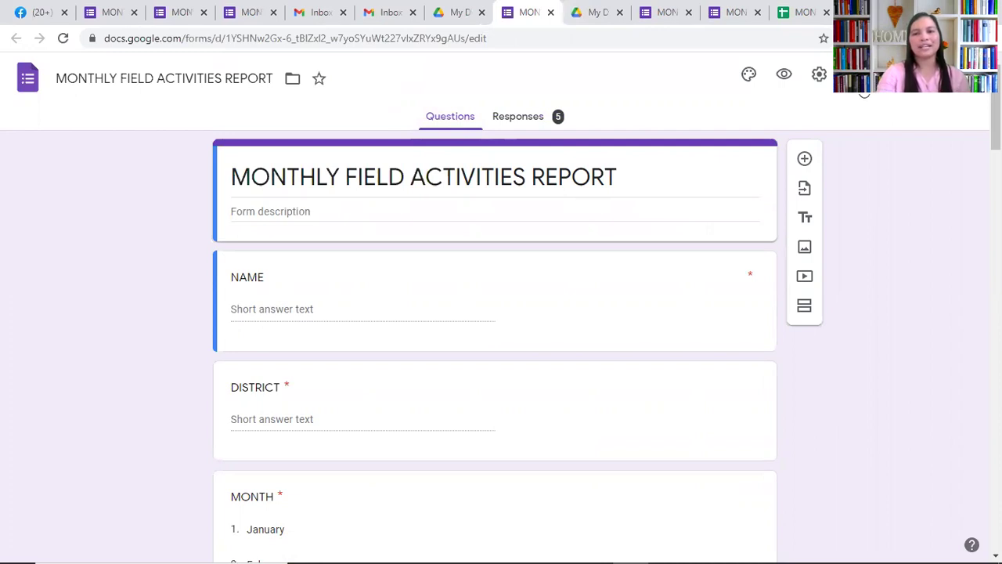
pyautogui.click(897, 78)
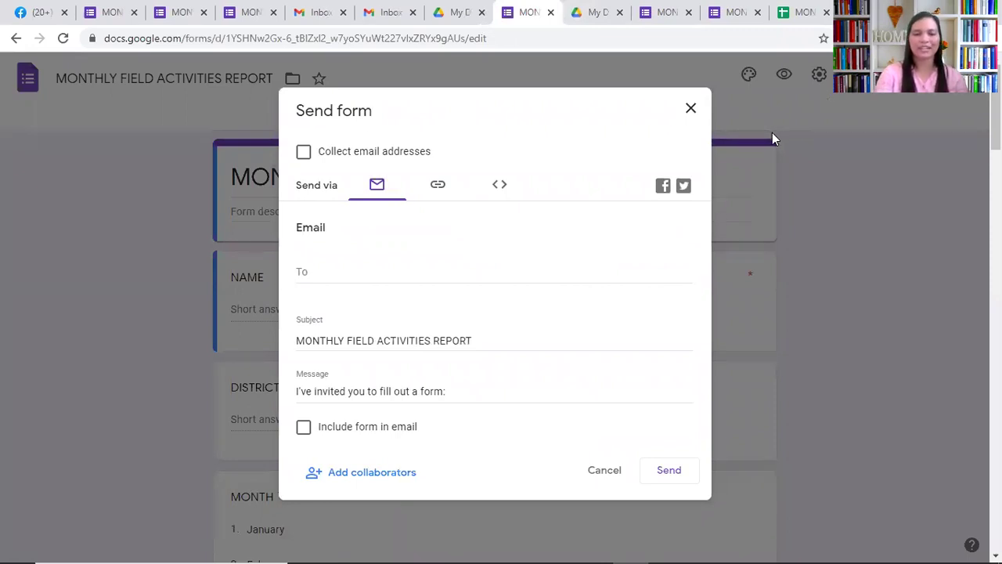
# Check the Add editors window, which lists only the owner, and close it unchanged
pyautogui.click(371, 472)
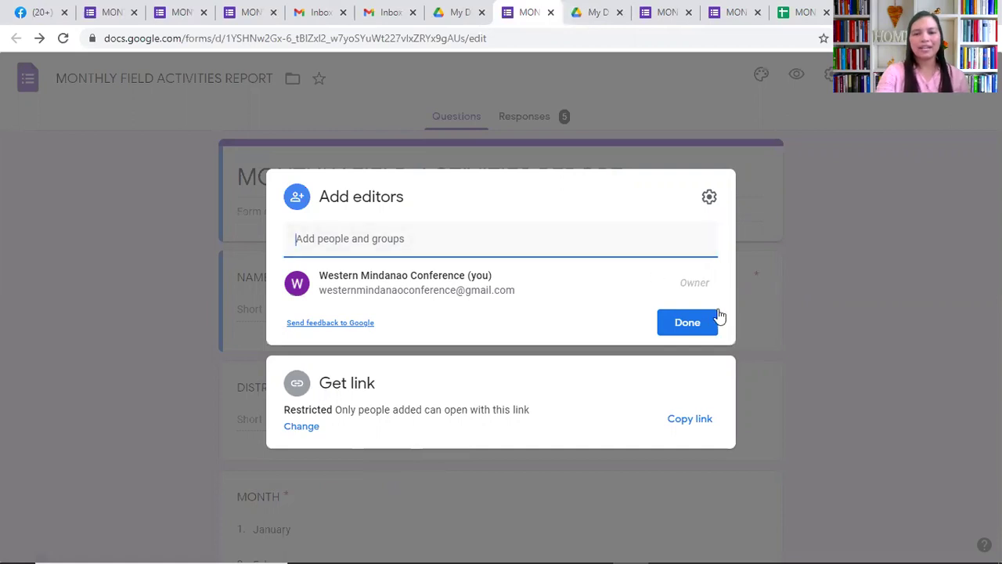
pyautogui.click(776, 202)
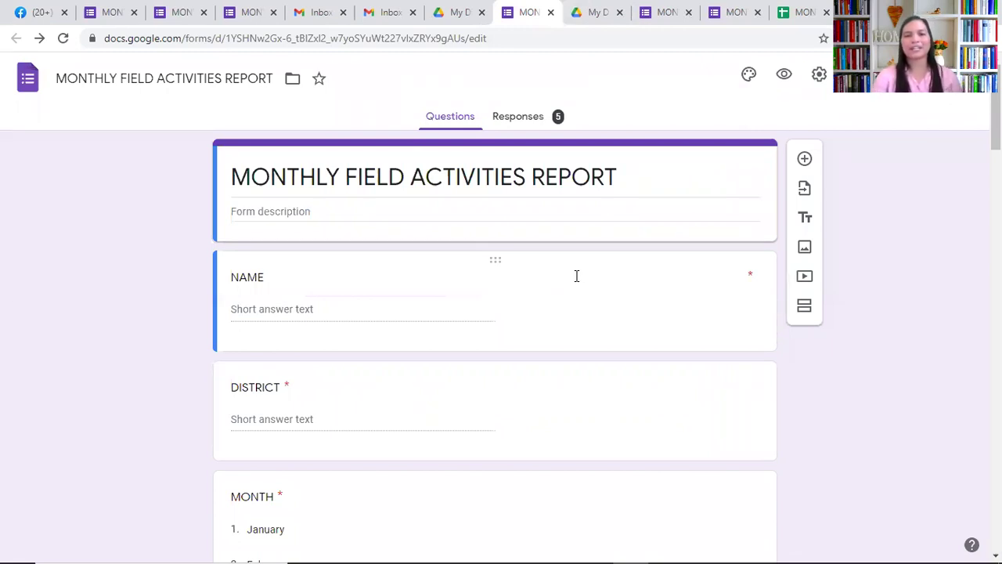
# Reopen the linked responses spreadsheet from the form's Responses tab
pyautogui.click(517, 117)
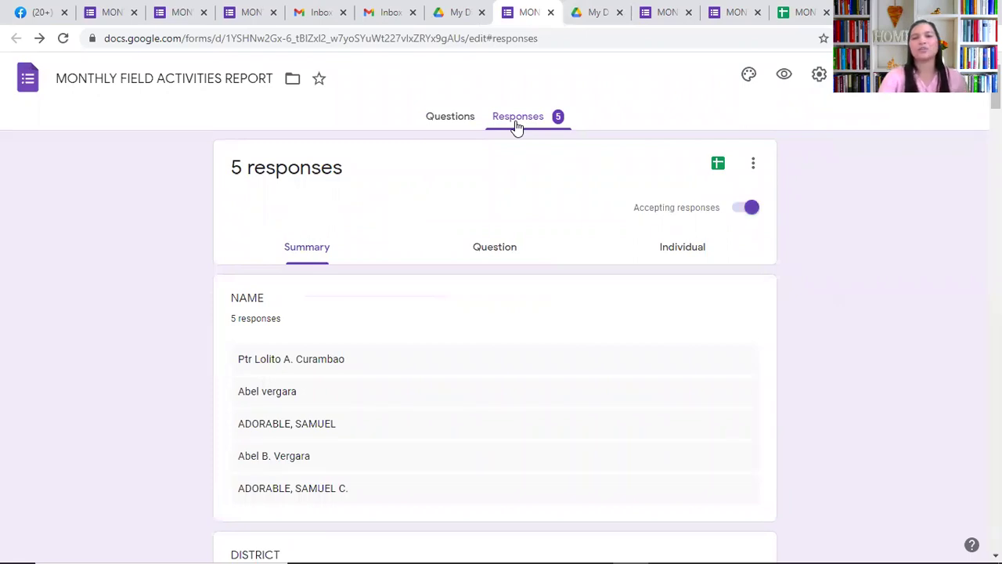
pyautogui.click(718, 170)
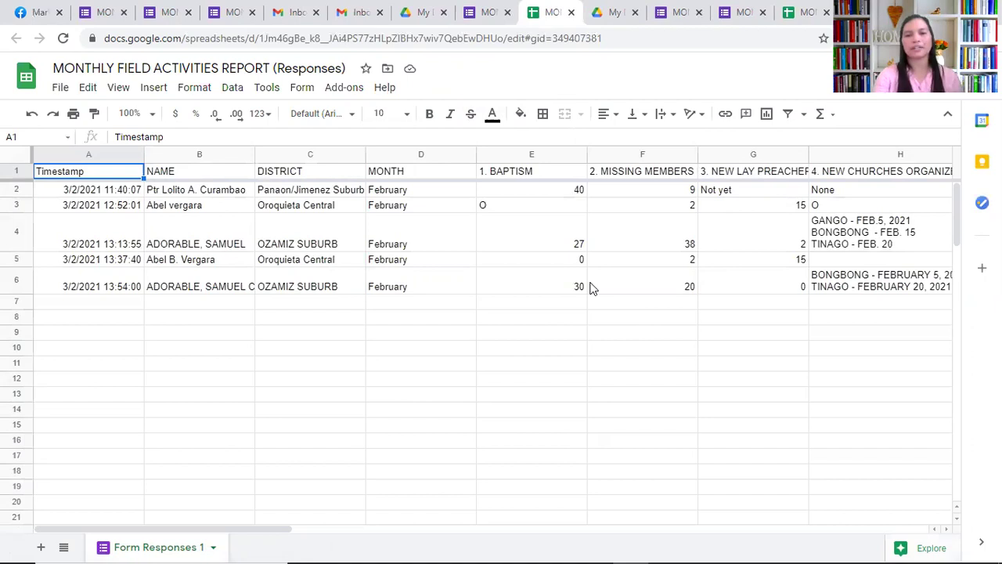
# Hide the side panel and step through row 6's OZAMIZ SUBURB February response
pyautogui.click(563, 287)
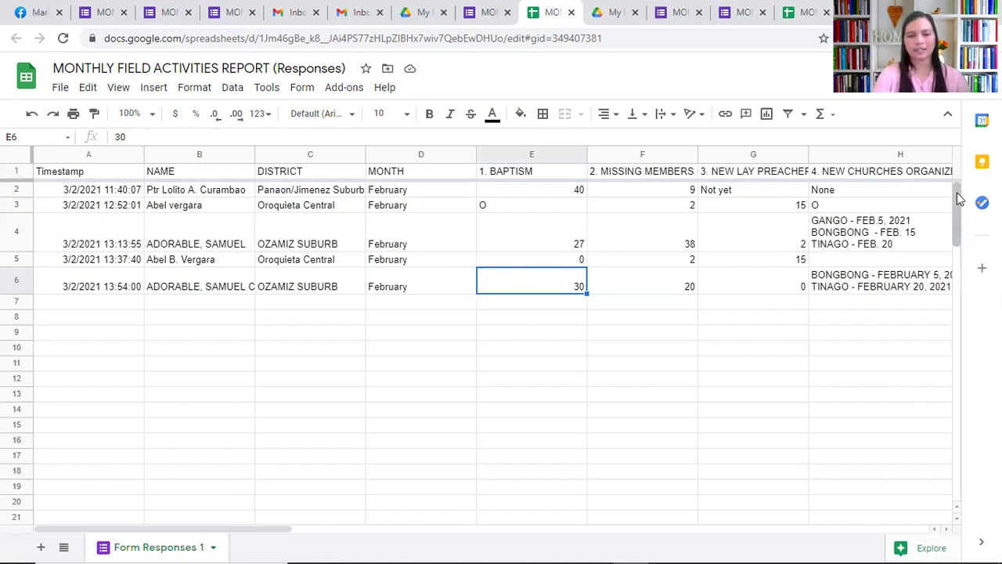
pyautogui.click(978, 546)
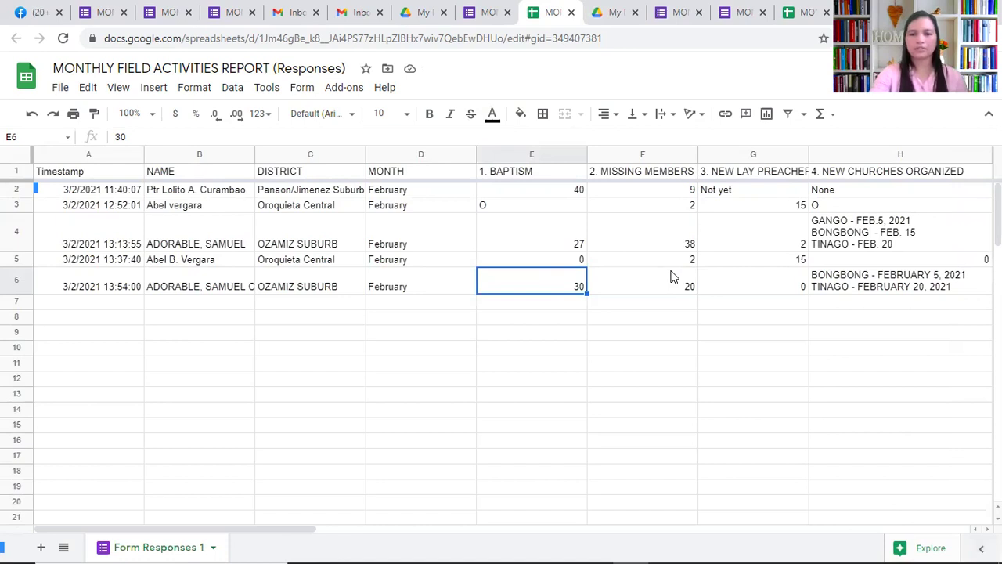
pyautogui.click(671, 279)
pyautogui.press('Right')
pyautogui.press('Right')
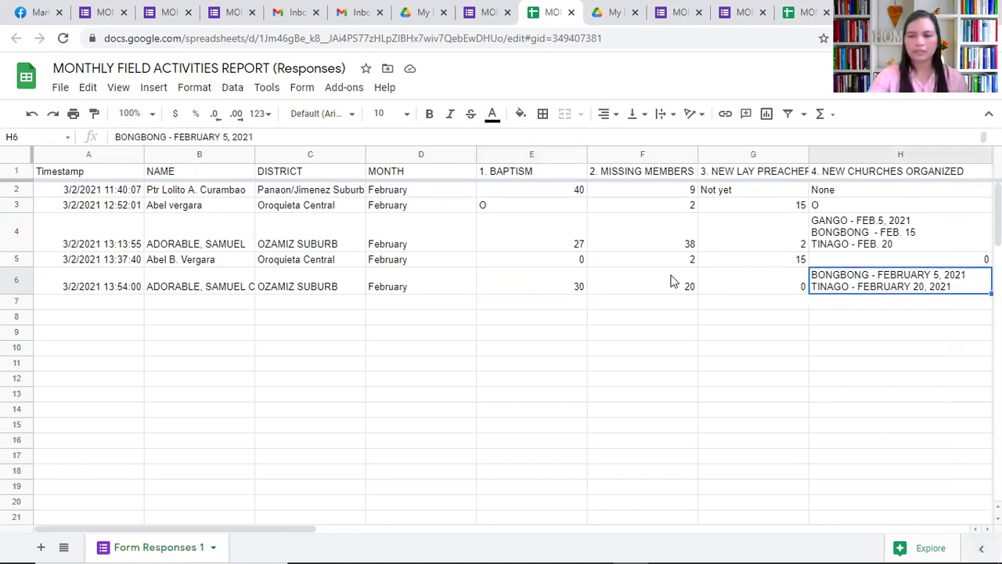
pyautogui.press('Right')
pyautogui.press('Right')
pyautogui.press('Right')
pyautogui.press('Right')
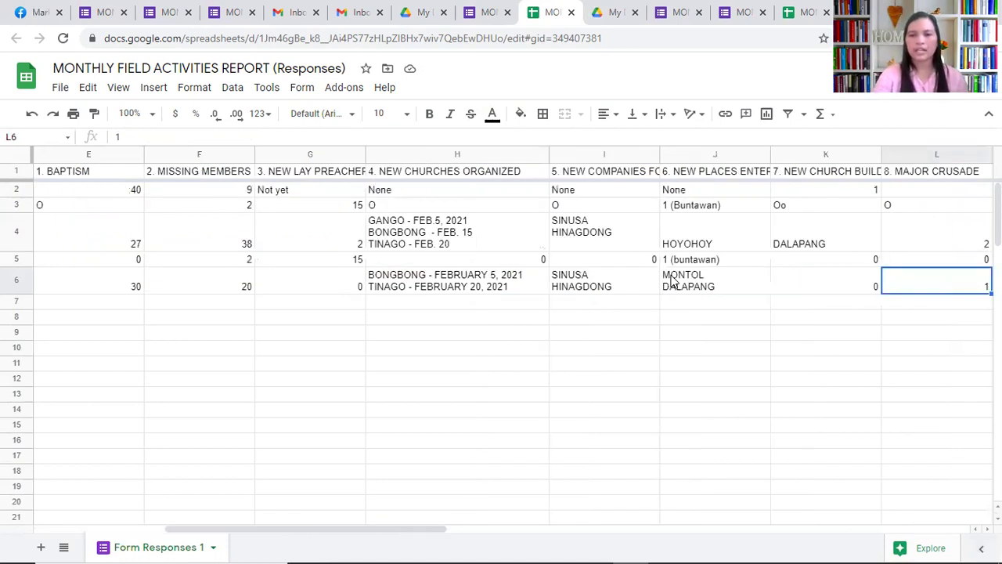
pyautogui.press('Right')
pyautogui.press('Right')
pyautogui.press('Right')
pyautogui.press('Right')
pyautogui.press('Right')
pyautogui.press('Right')
pyautogui.press('Right')
pyautogui.press('Right')
pyautogui.press('Right')
pyautogui.press('Right')
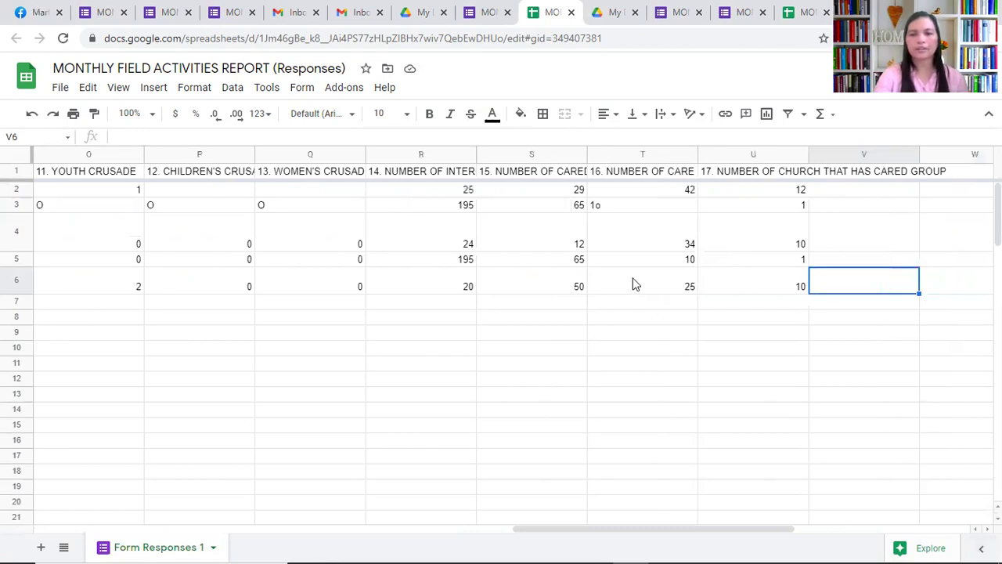
pyautogui.click(654, 291)
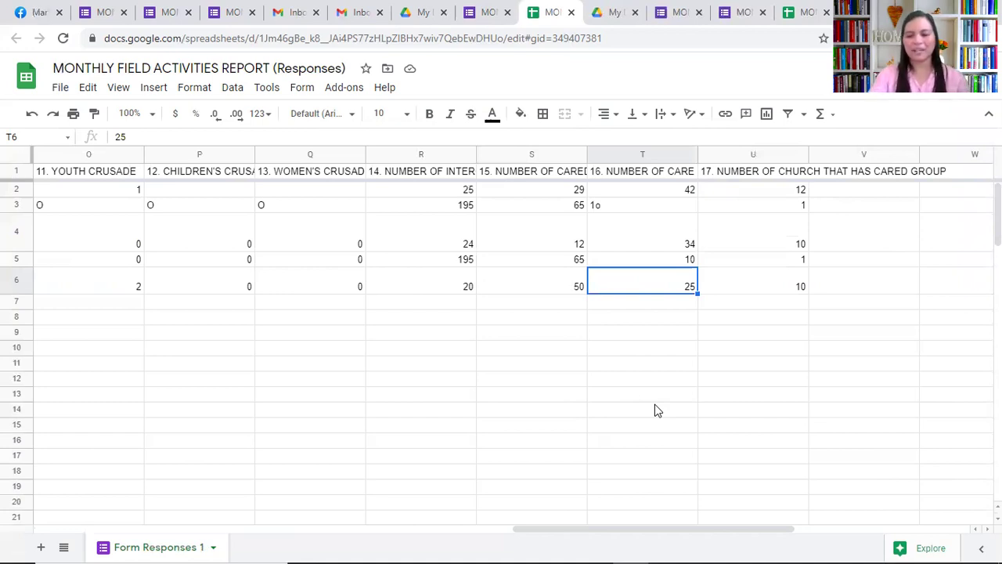
pyautogui.press('Left')
pyautogui.press('Left')
pyautogui.press('Left')
pyautogui.press('Left')
pyautogui.press('Left')
pyautogui.press('Left')
pyautogui.press('Left')
pyautogui.press('Left')
pyautogui.press('Left')
pyautogui.press('Left')
pyautogui.press('Left')
pyautogui.press('Left')
pyautogui.press('Left')
pyautogui.press('Left')
pyautogui.press('Left')
pyautogui.press('Left')
pyautogui.press('Left')
pyautogui.press('Left')
pyautogui.press('Left')
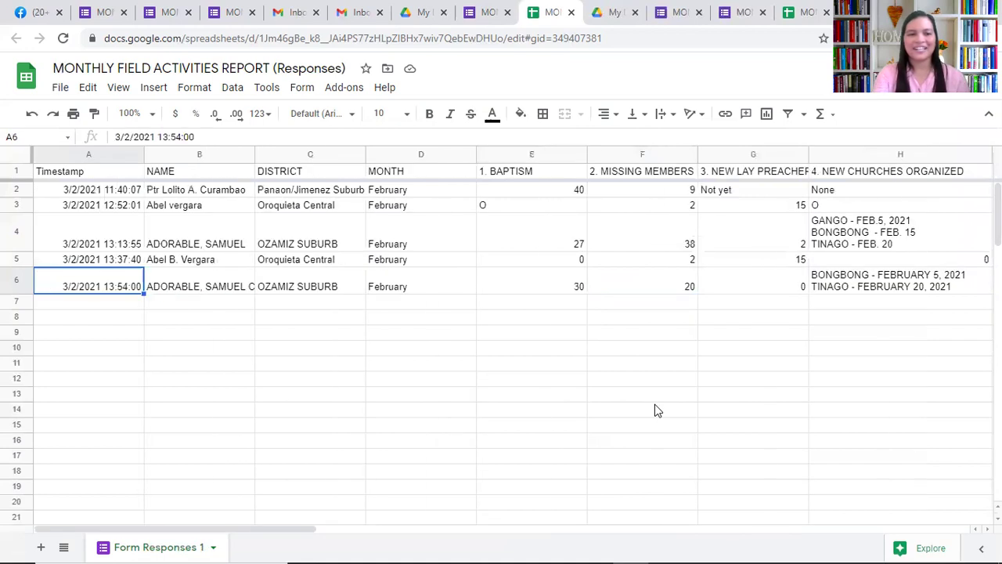